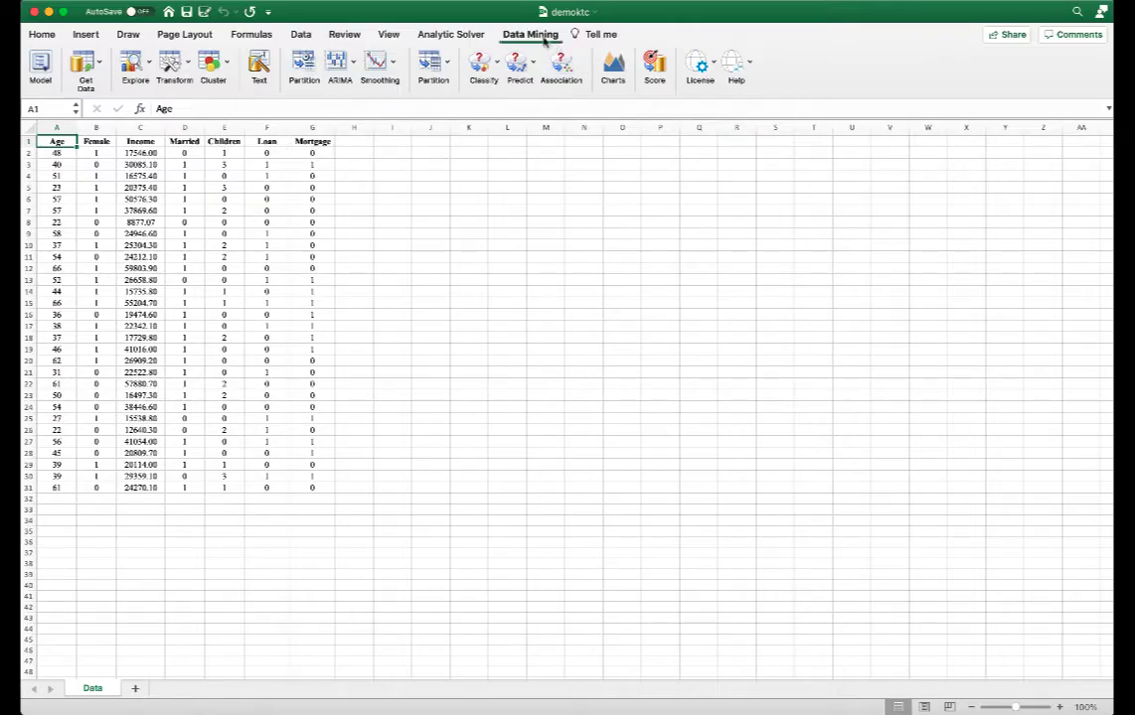
# Start K-Means Clustering on the data range and select Age, Income and Children as the clustering variables.
pyautogui.click(227, 65)
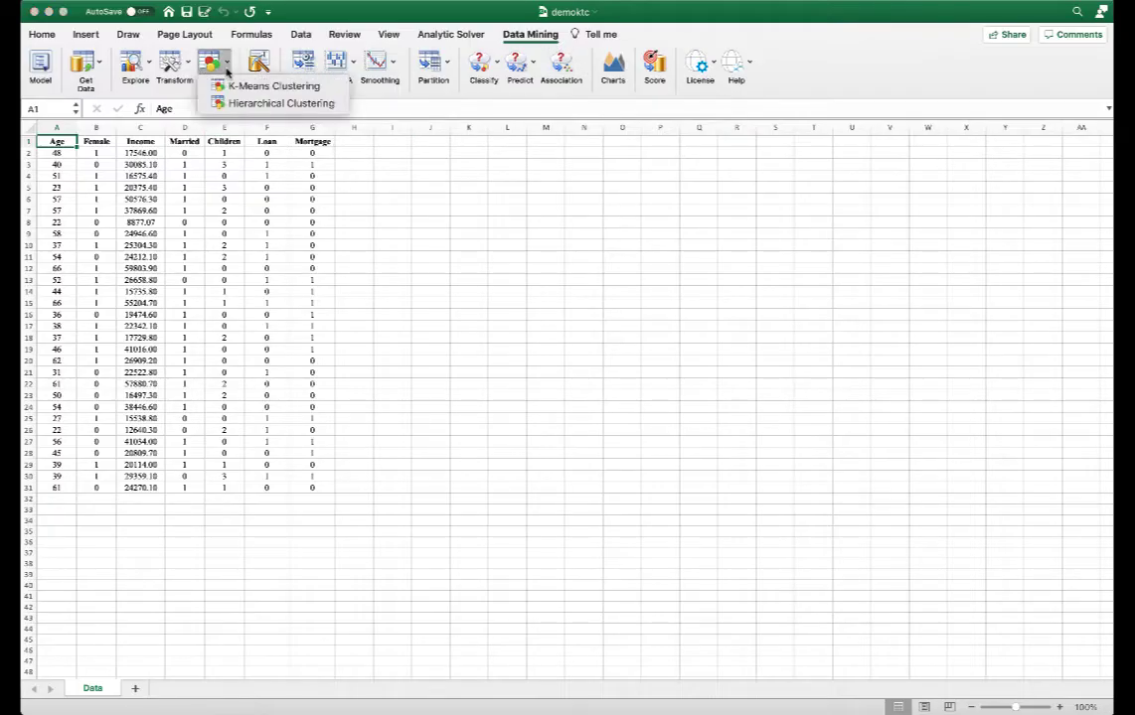
pyautogui.click(242, 88)
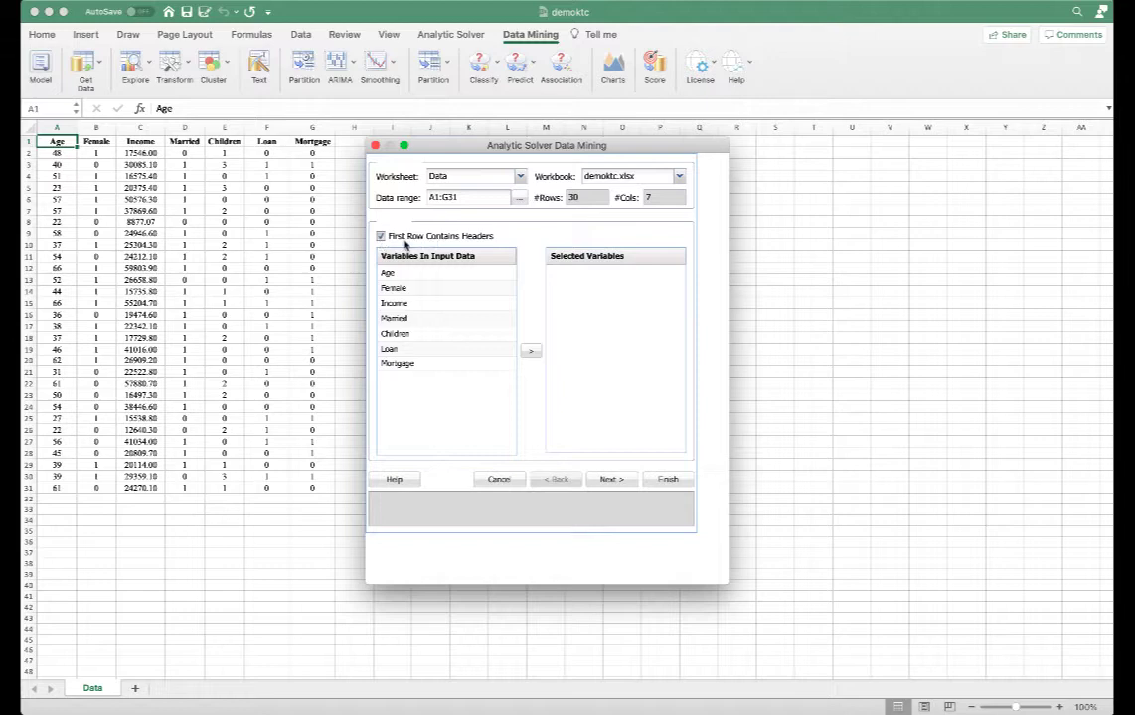
pyautogui.doubleClick(446, 275)
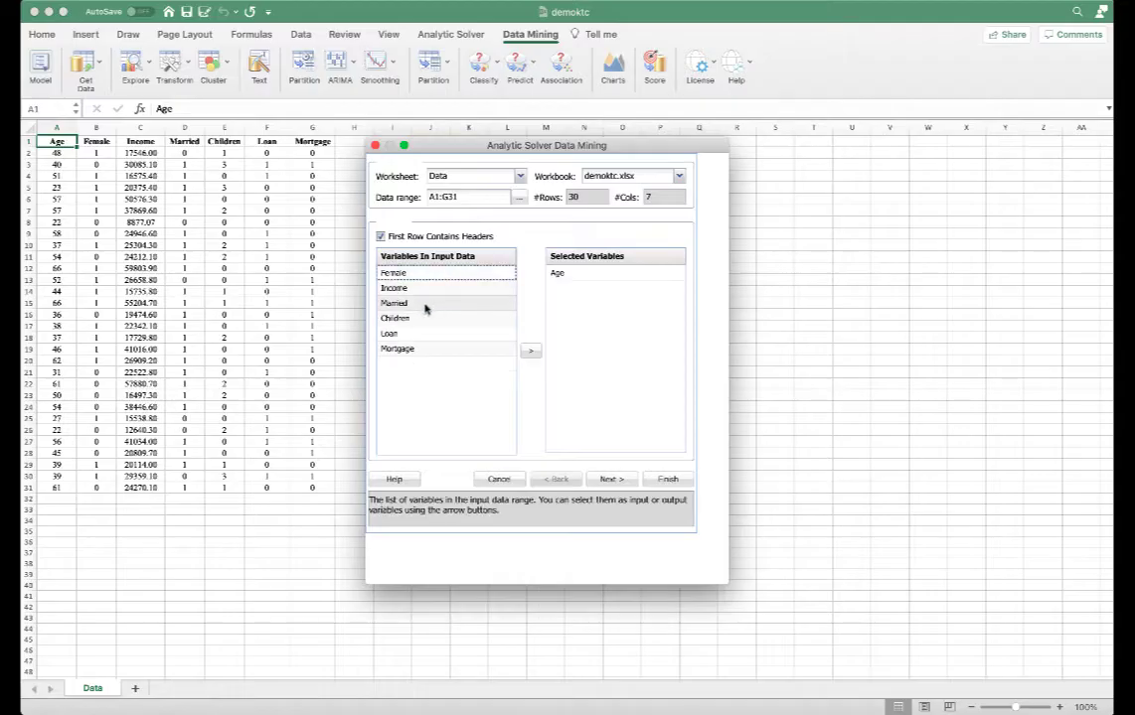
pyautogui.click(426, 289)
pyautogui.doubleClick(425, 289)
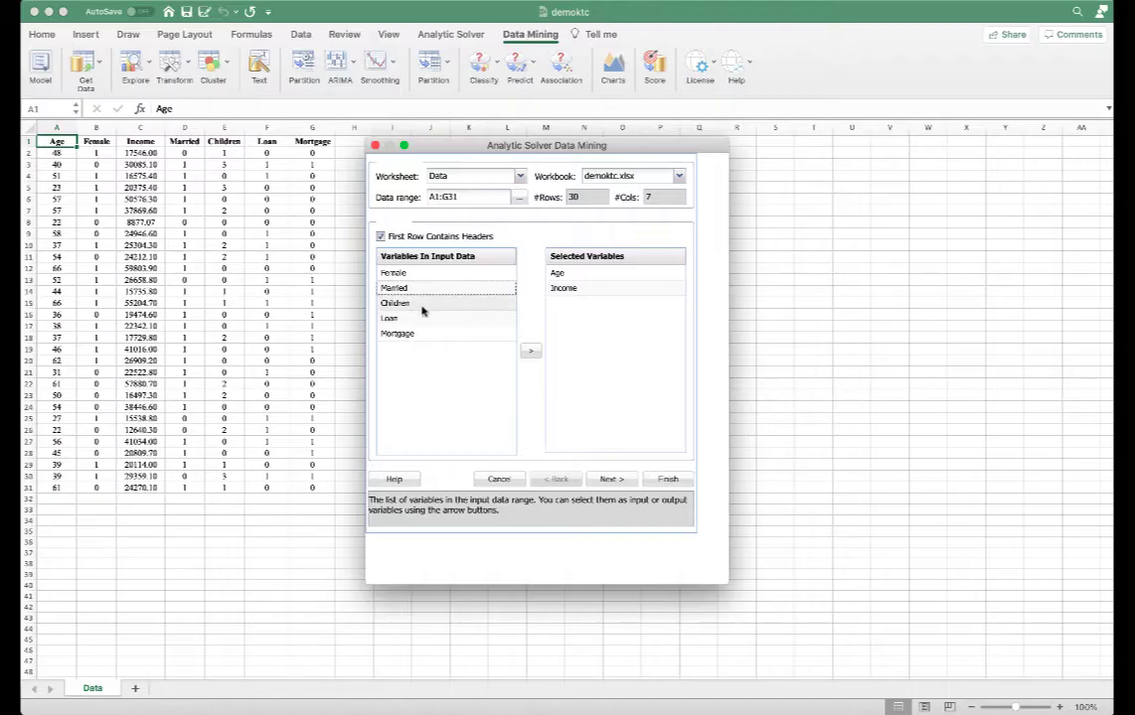
pyautogui.click(423, 309)
pyautogui.doubleClick(423, 309)
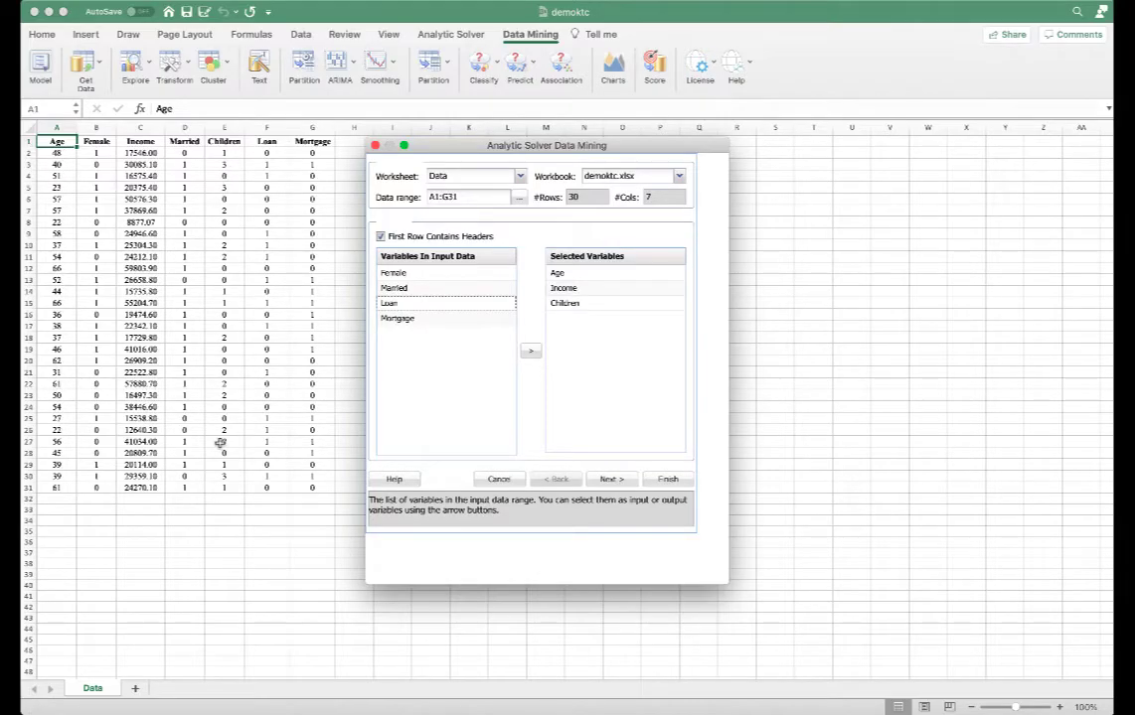
pyautogui.click(611, 481)
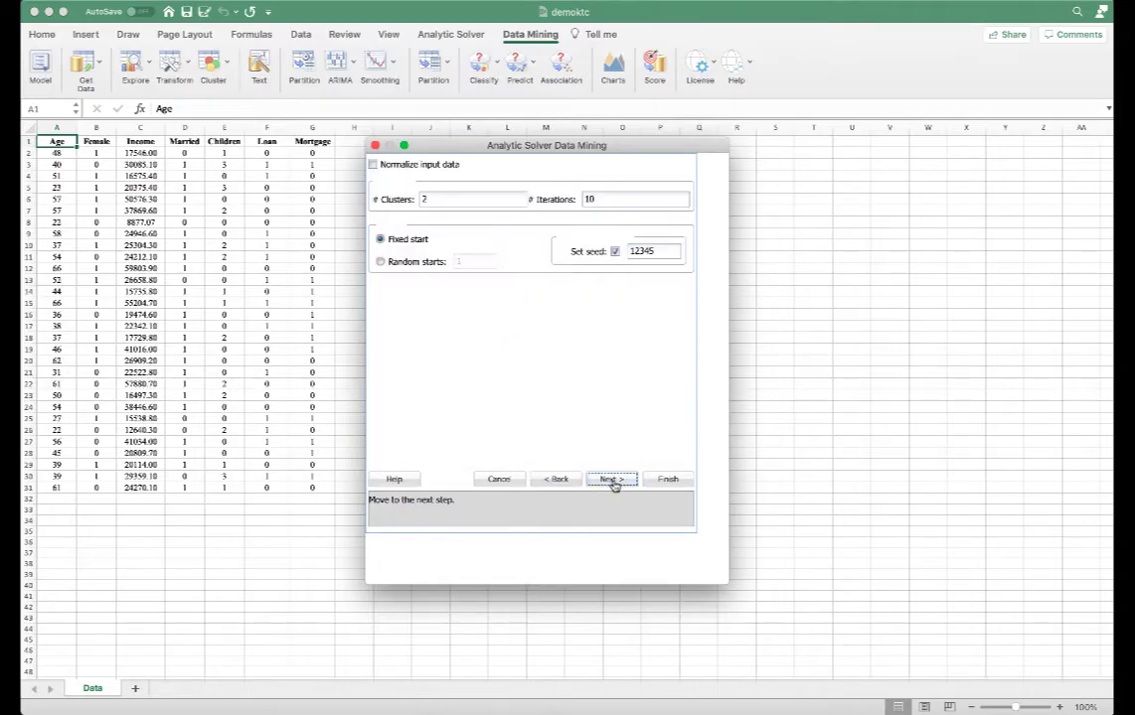
# Normalize the input data, set 3 clusters using random starts, and run the K-Means clustering.
pyautogui.click(402, 169)
pyautogui.click(427, 198)
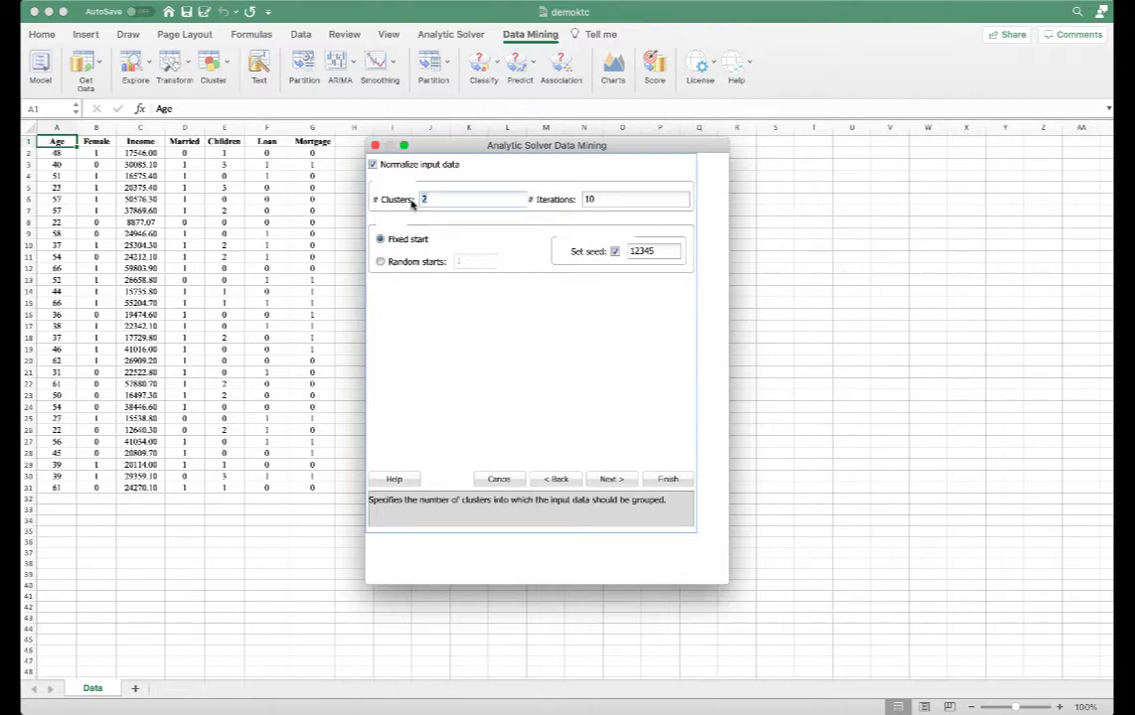
pyautogui.write('3')
pyautogui.click(381, 262)
pyautogui.click(459, 264)
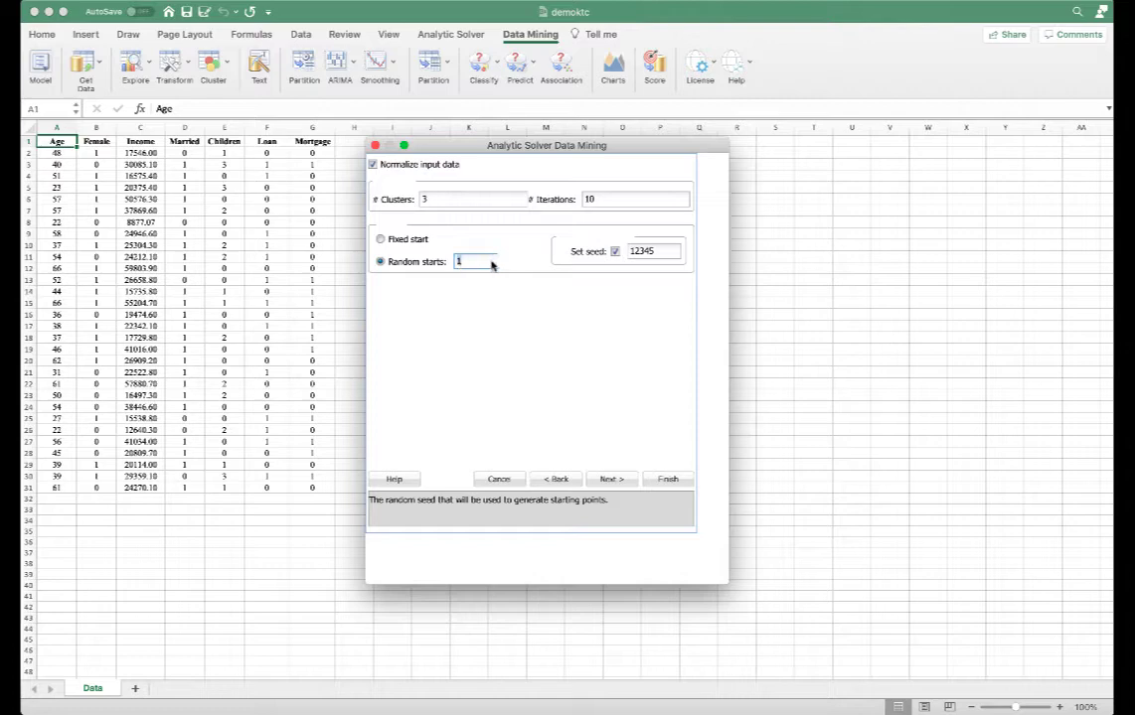
pyautogui.write('2')
pyautogui.press('Up')
pyautogui.press('Up')
pyautogui.press('Up')
pyautogui.press('Up')
pyautogui.click(609, 479)
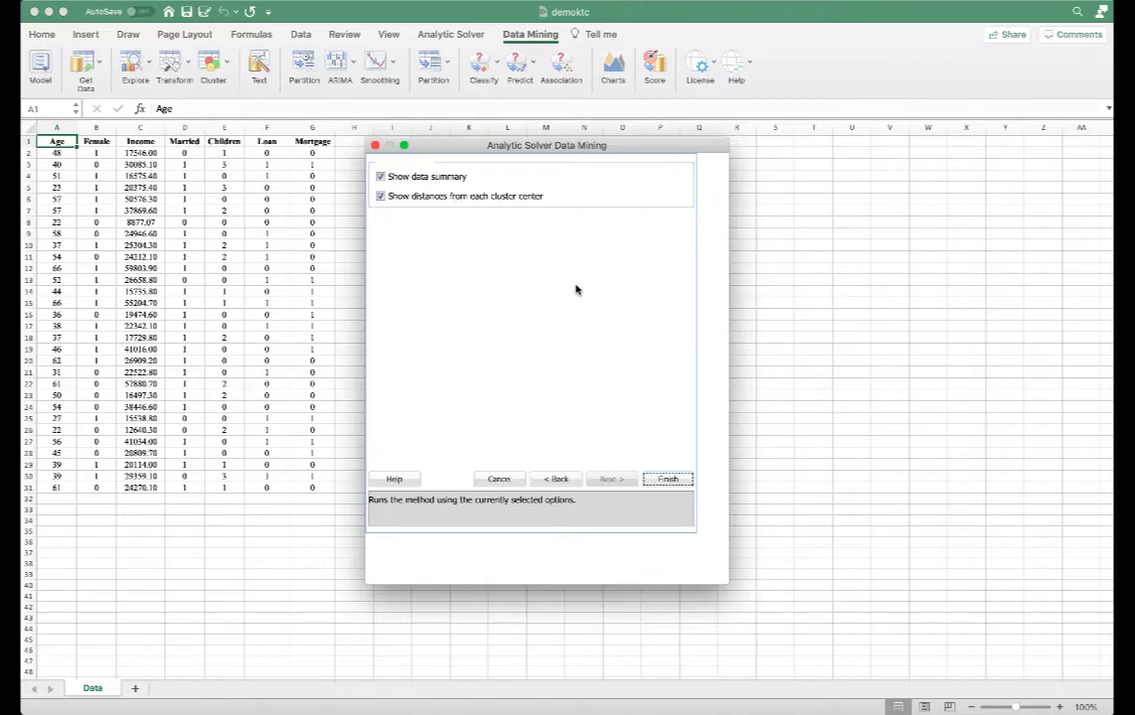
pyautogui.click(661, 479)
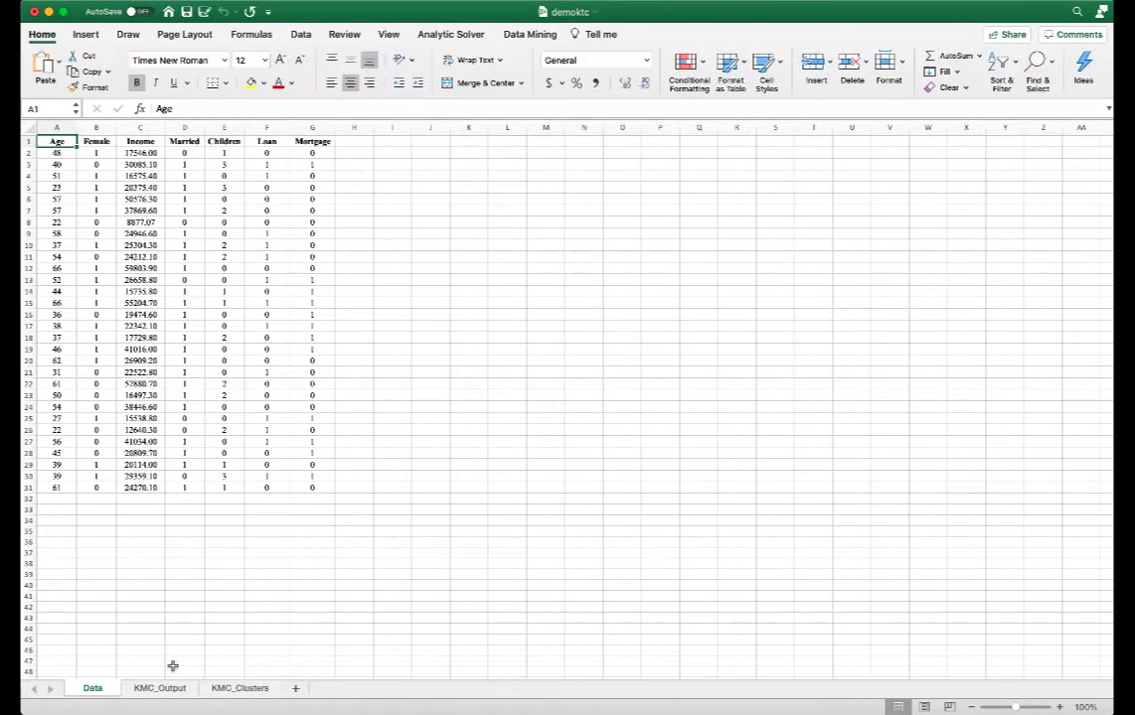
# Review the random starts, cluster centers, inter-cluster distances and cluster summary on the KMC_Output sheet.
pyautogui.click(163, 692)
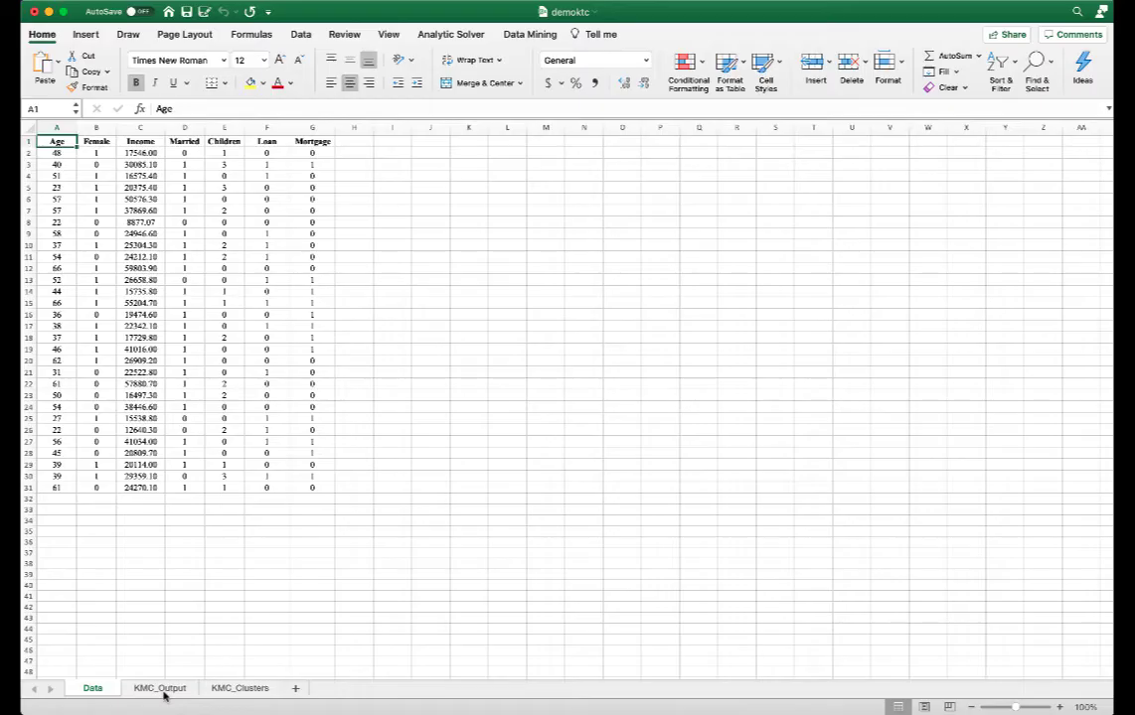
pyautogui.click(163, 692)
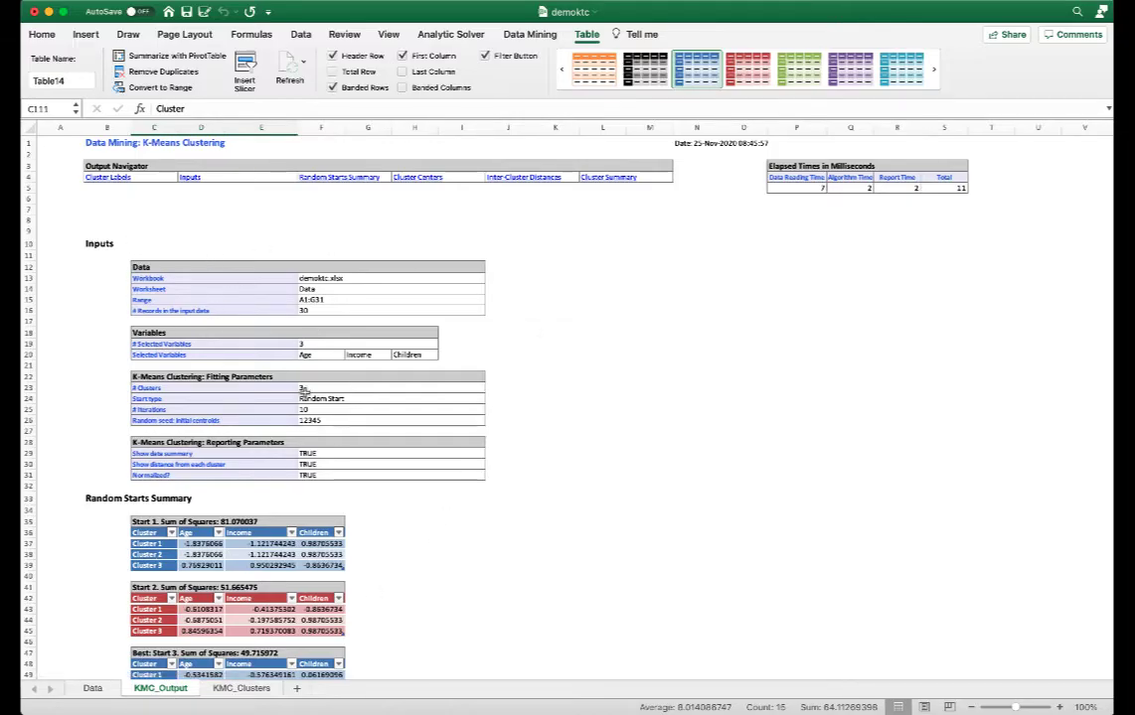
pyautogui.scroll(-2, 349, 518)
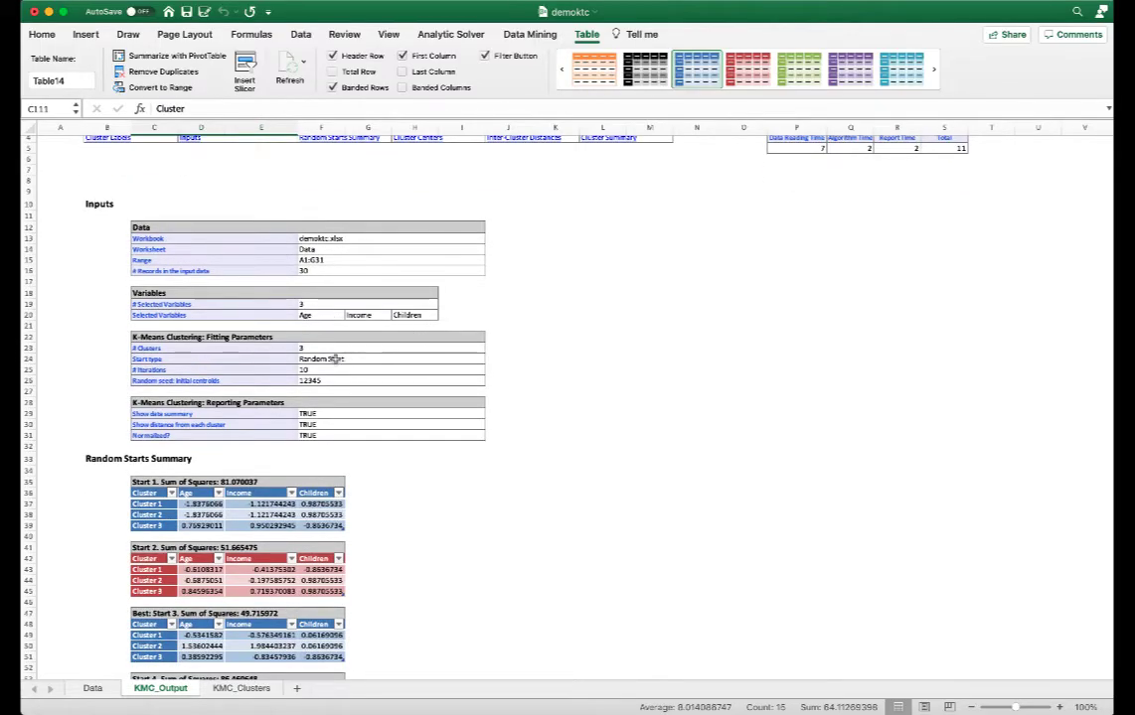
pyautogui.scroll(-5, 385, 469)
pyautogui.scroll(-1, 384, 469)
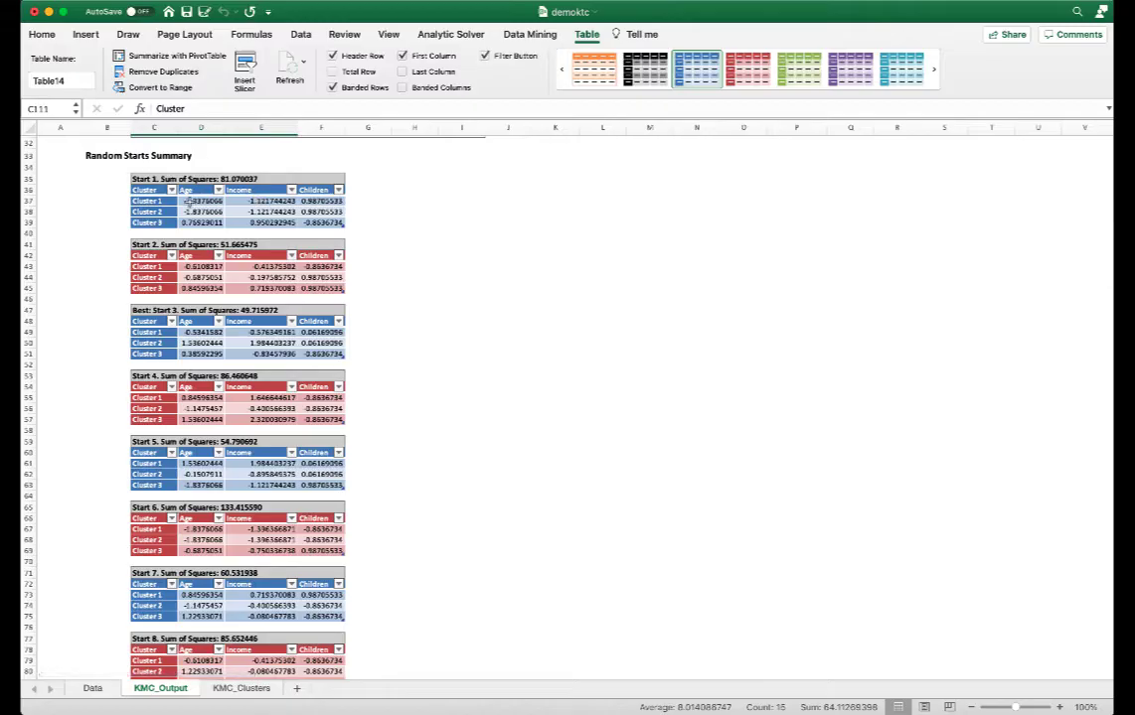
pyautogui.scroll(-10, 145, 409)
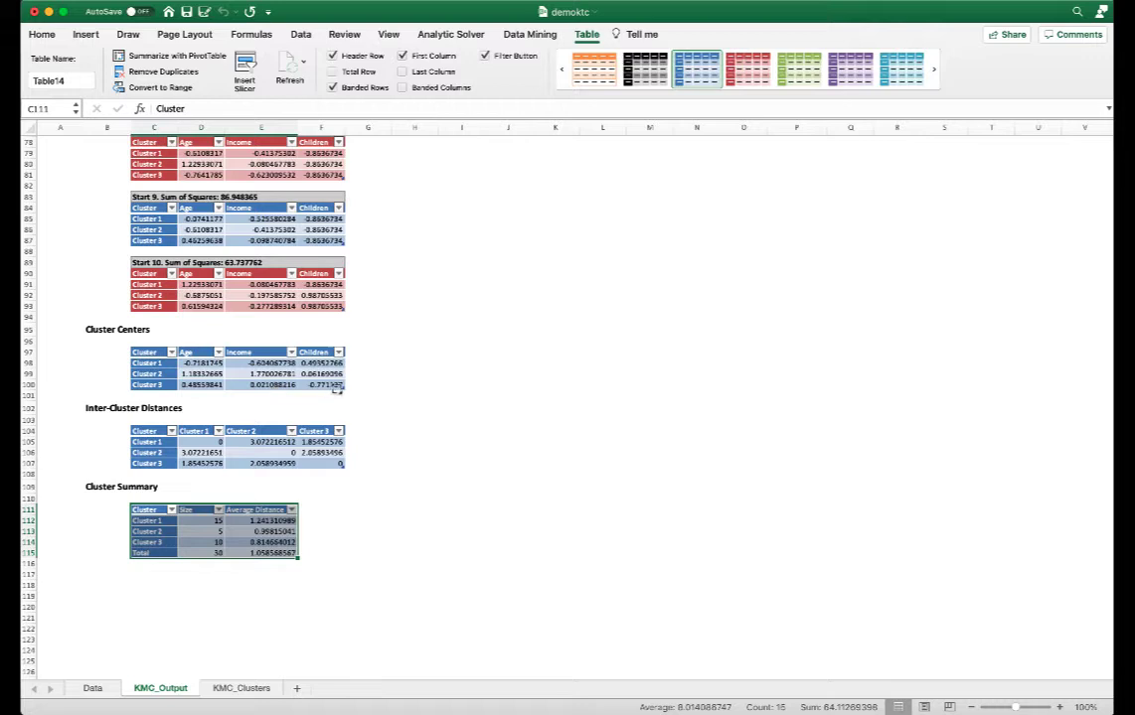
pyautogui.scroll(-4, 337, 389)
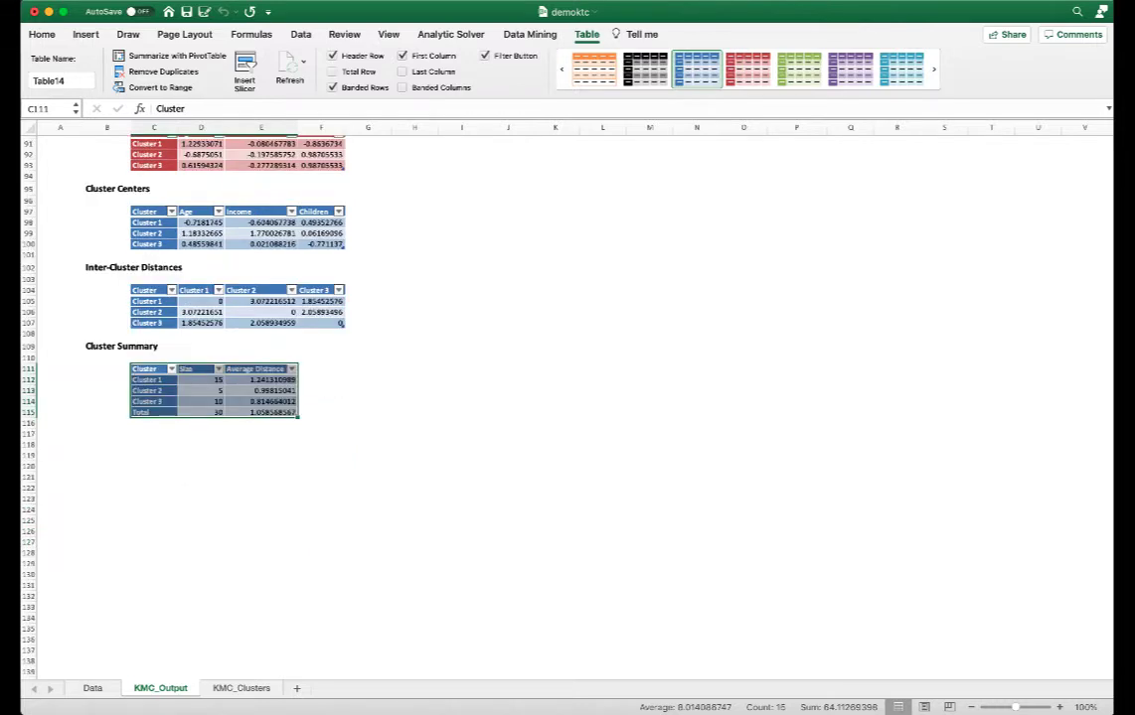
pyautogui.click(276, 300)
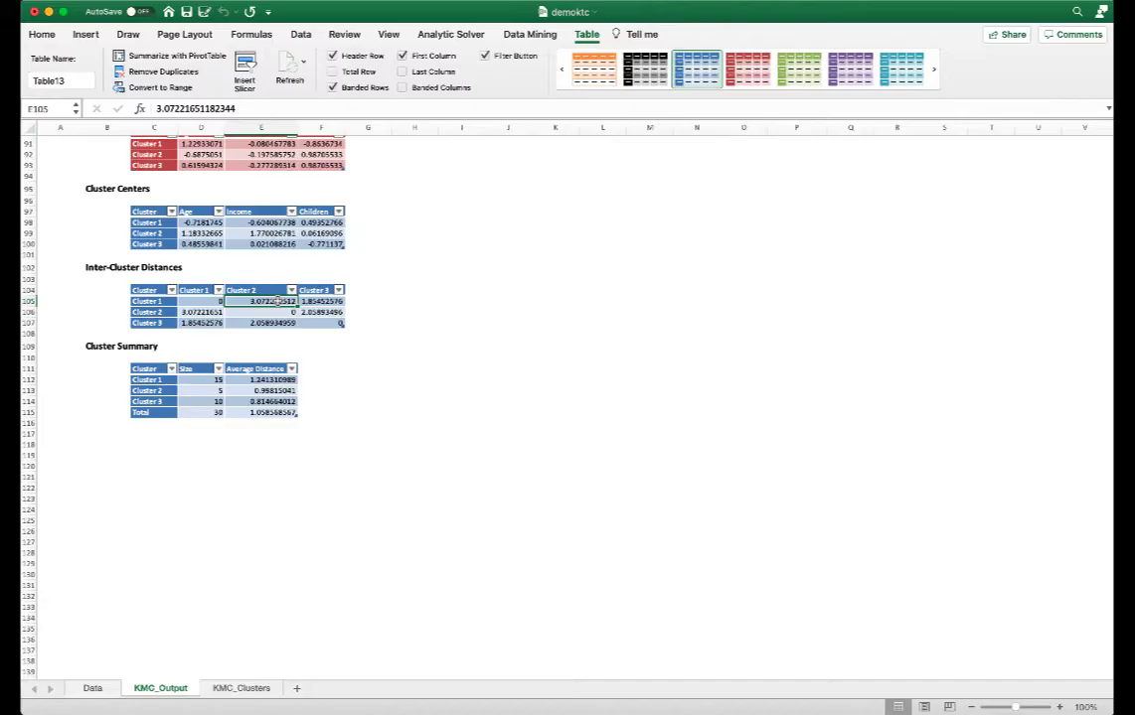
pyautogui.click(328, 313)
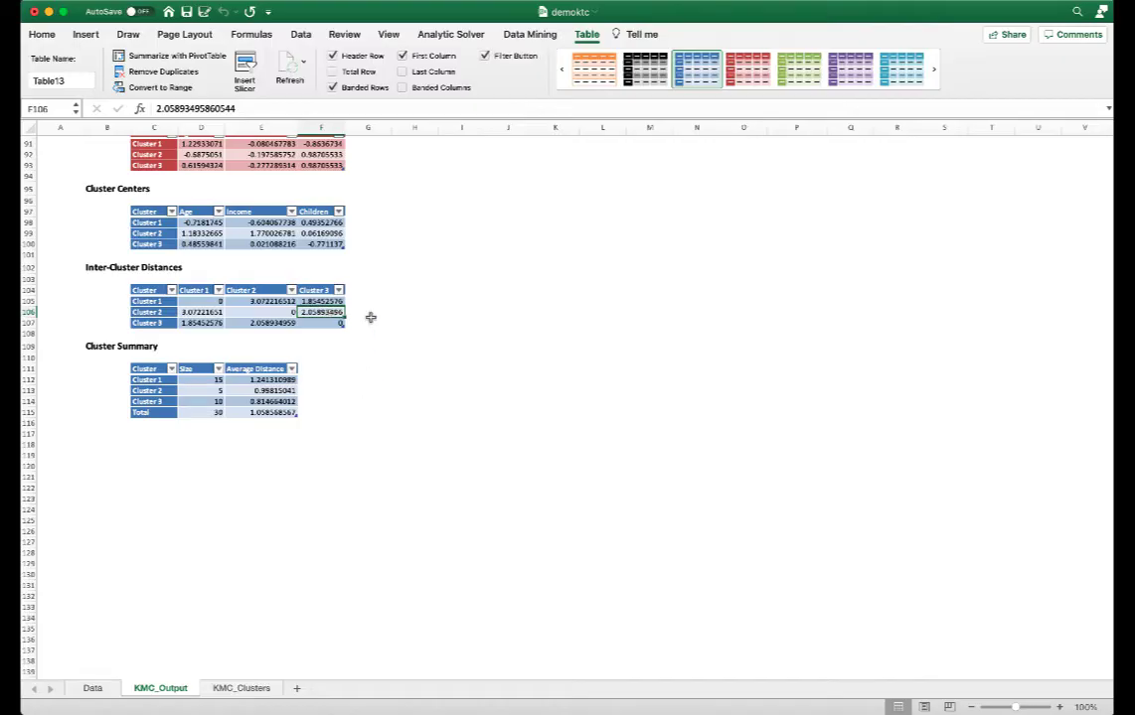
pyautogui.click(314, 301)
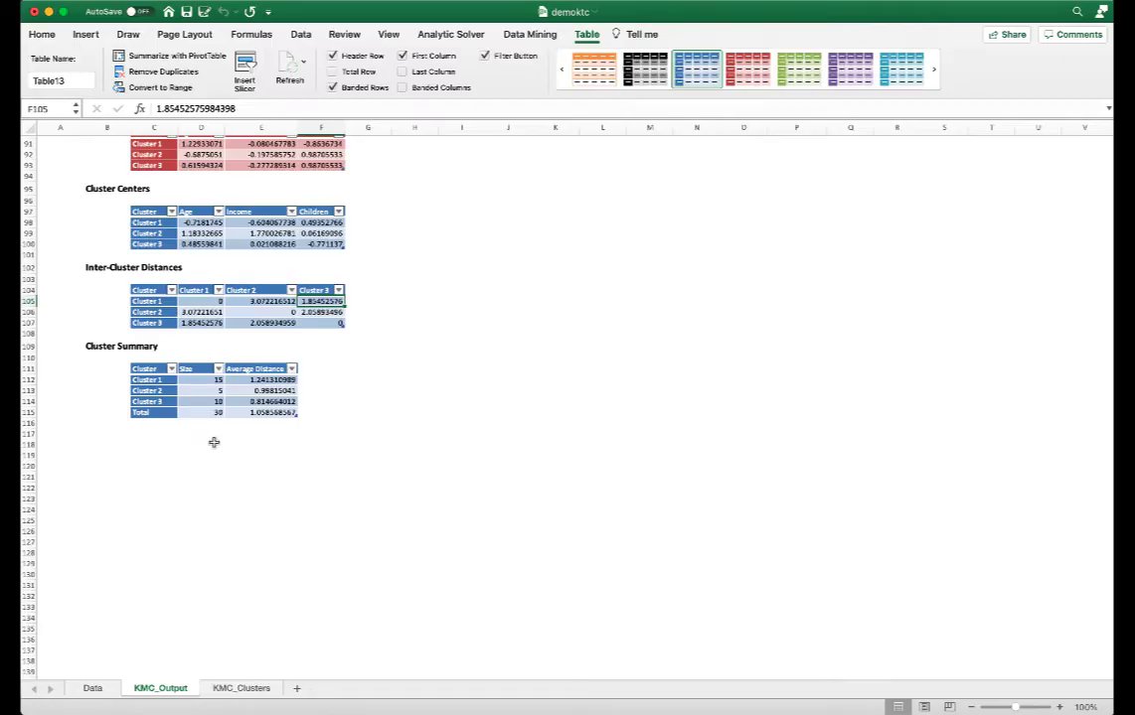
pyautogui.click(283, 401)
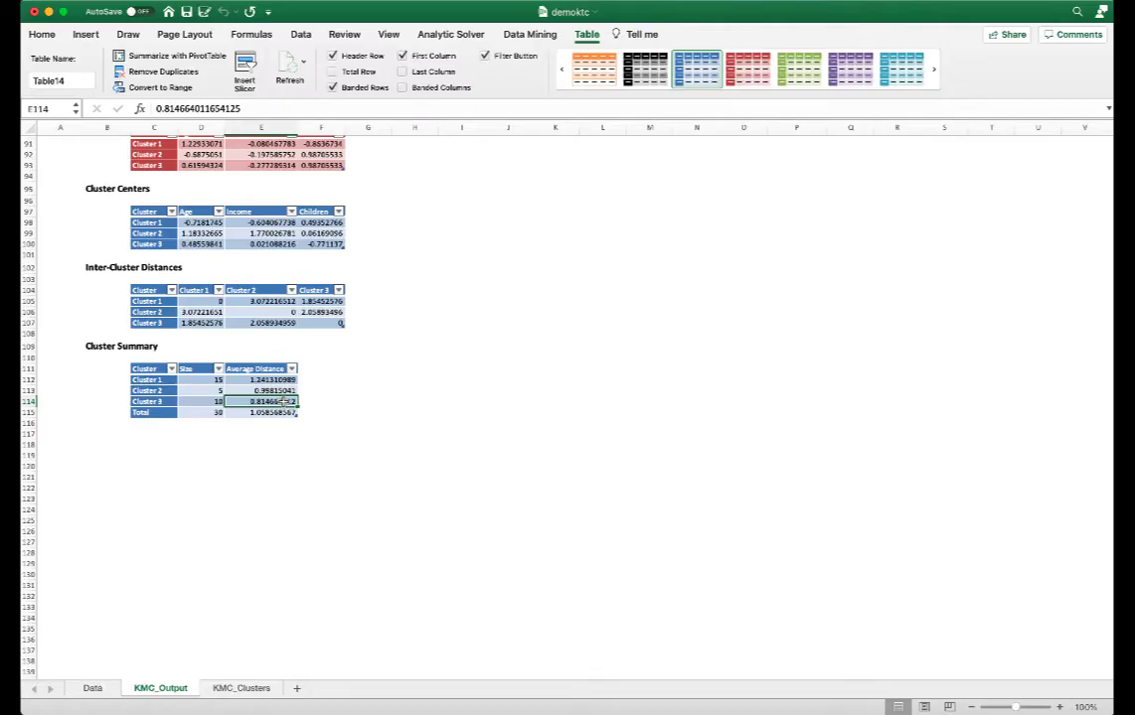
pyautogui.click(285, 380)
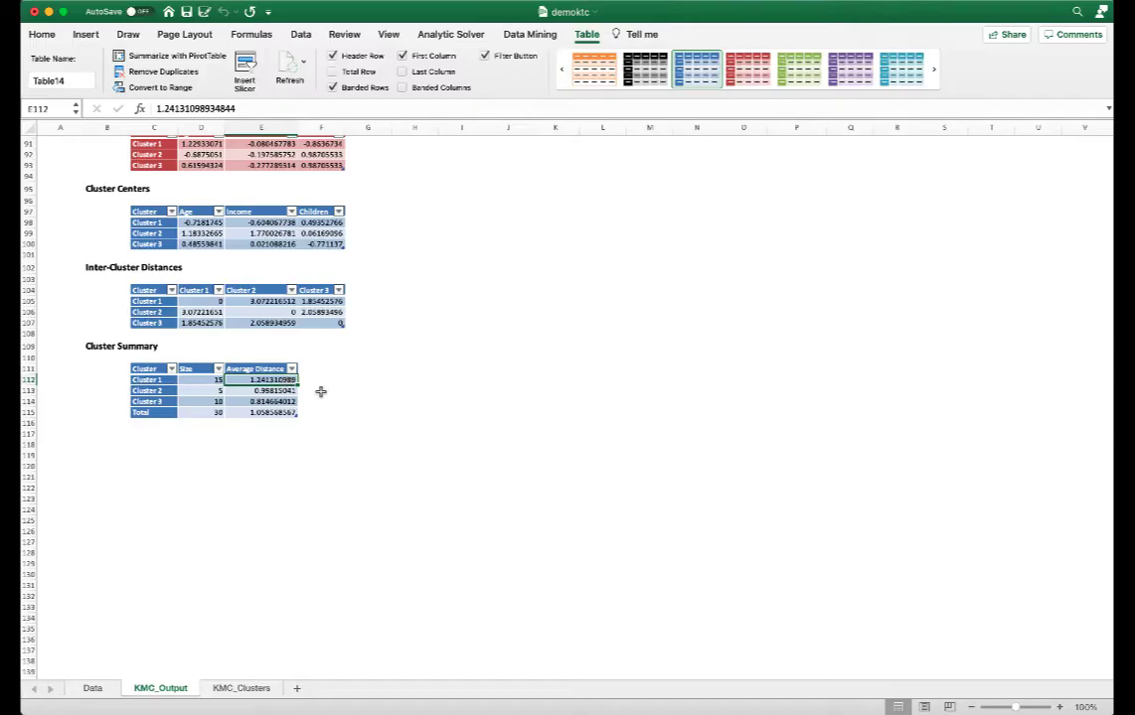
# Examine each record's assigned cluster and distances to the cluster centers on the KMC_Clusters sheet.
pyautogui.click(241, 687)
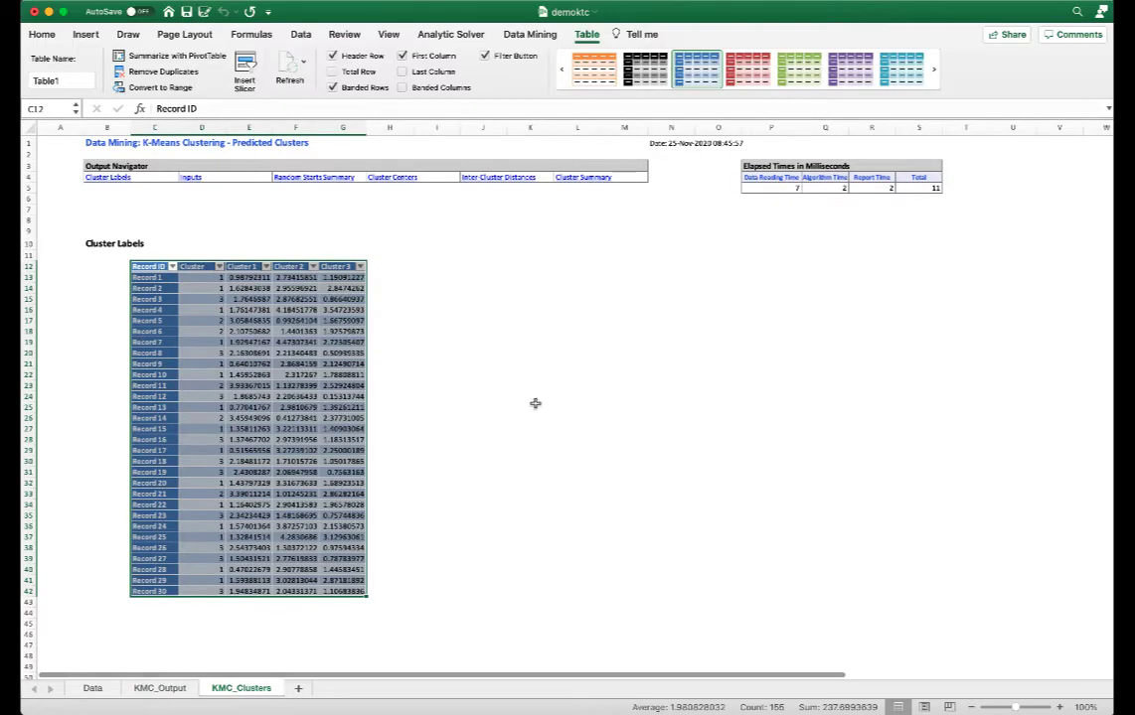
pyautogui.click(484, 394)
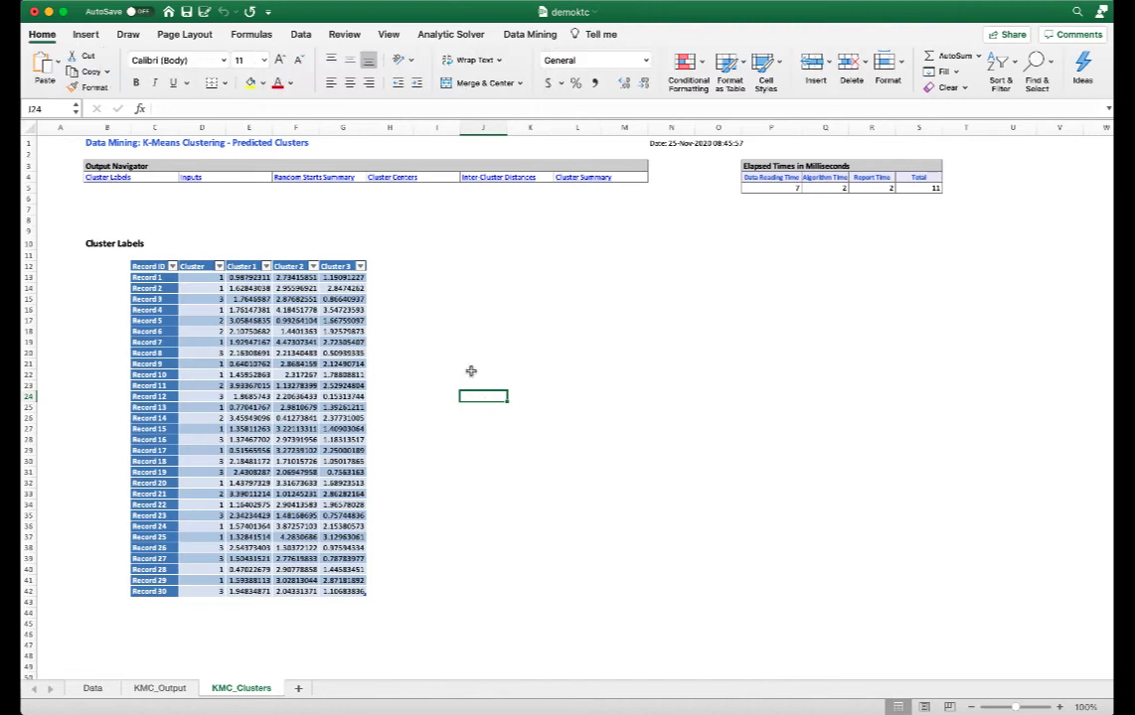
pyautogui.click(156, 278)
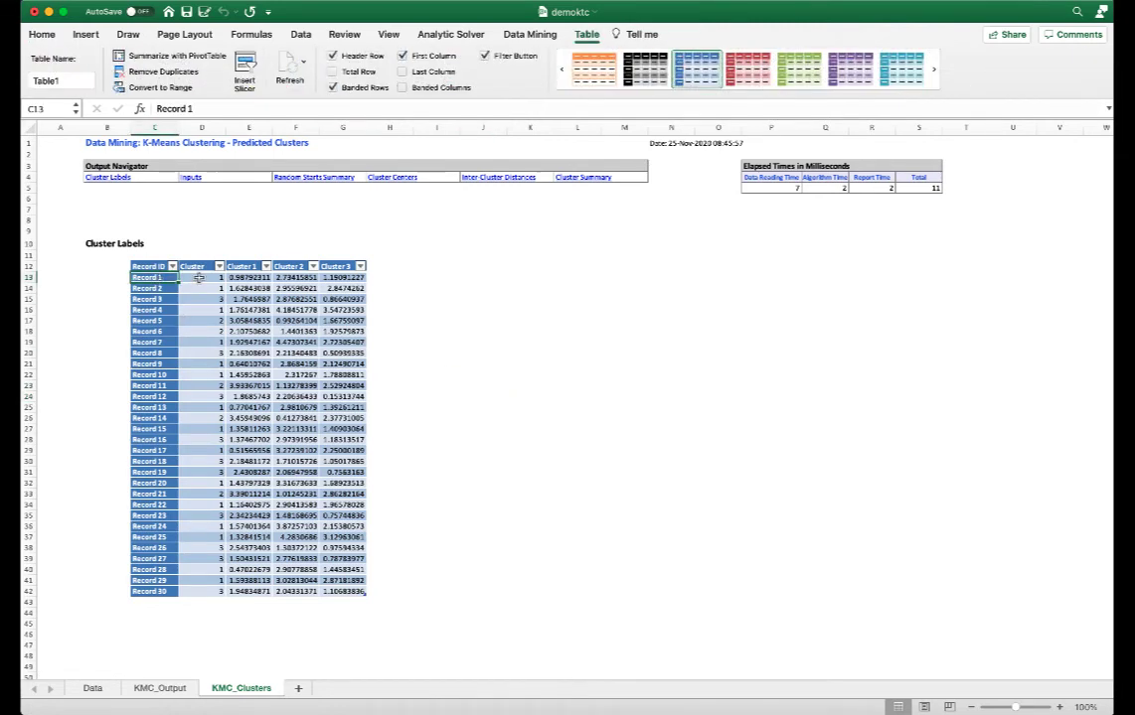
pyautogui.click(199, 278)
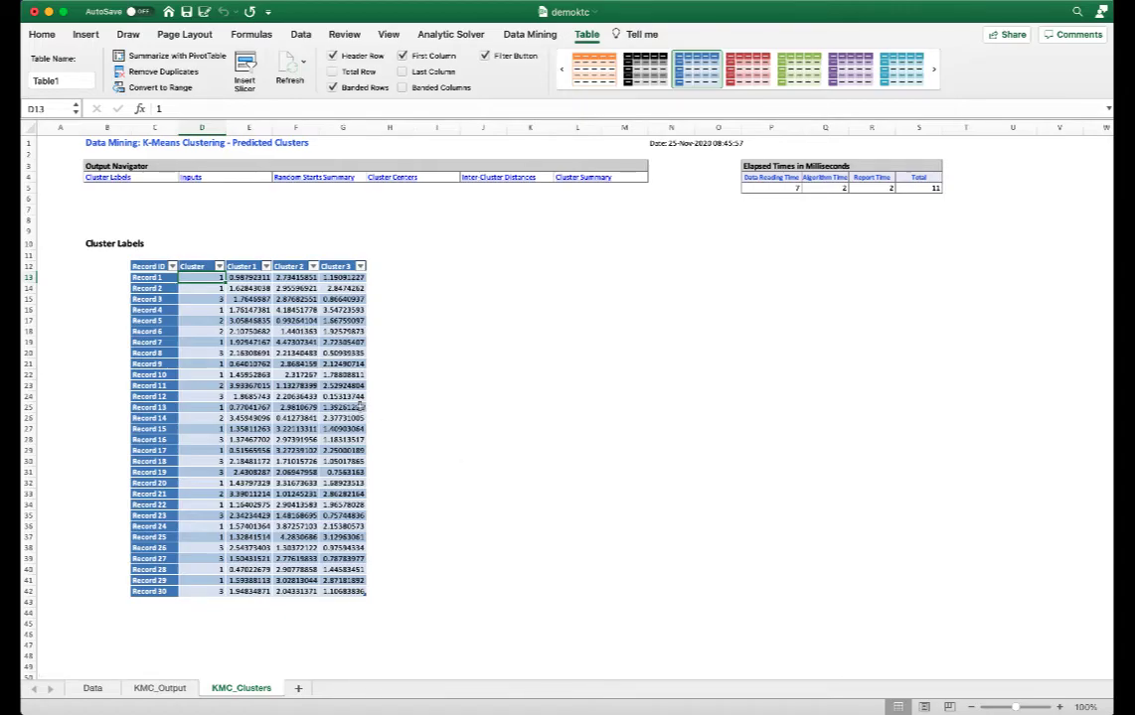
pyautogui.click(202, 364)
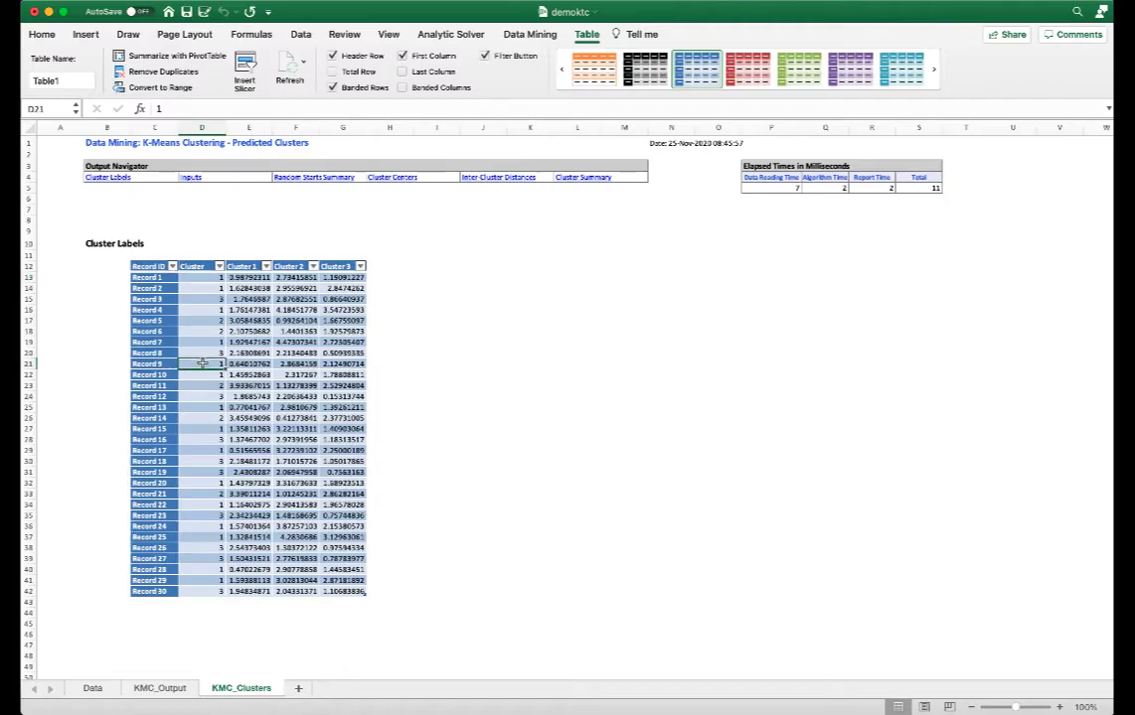
pyautogui.click(246, 366)
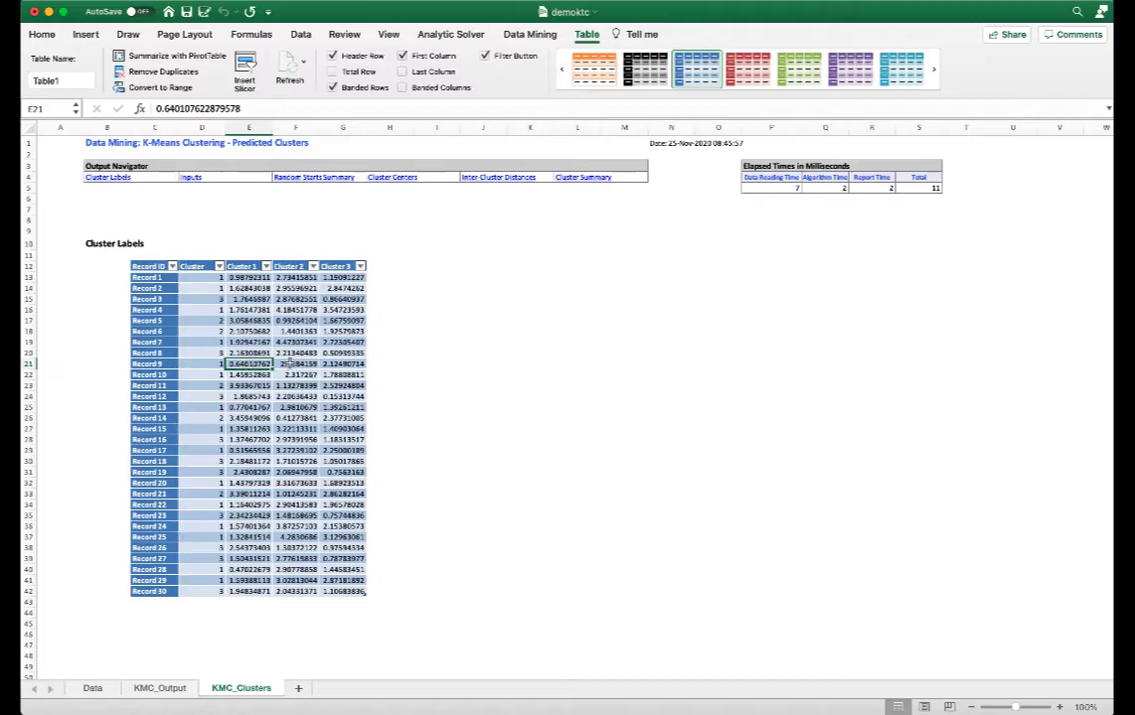
pyautogui.moveTo(285, 365); pyautogui.dragTo(342, 368)
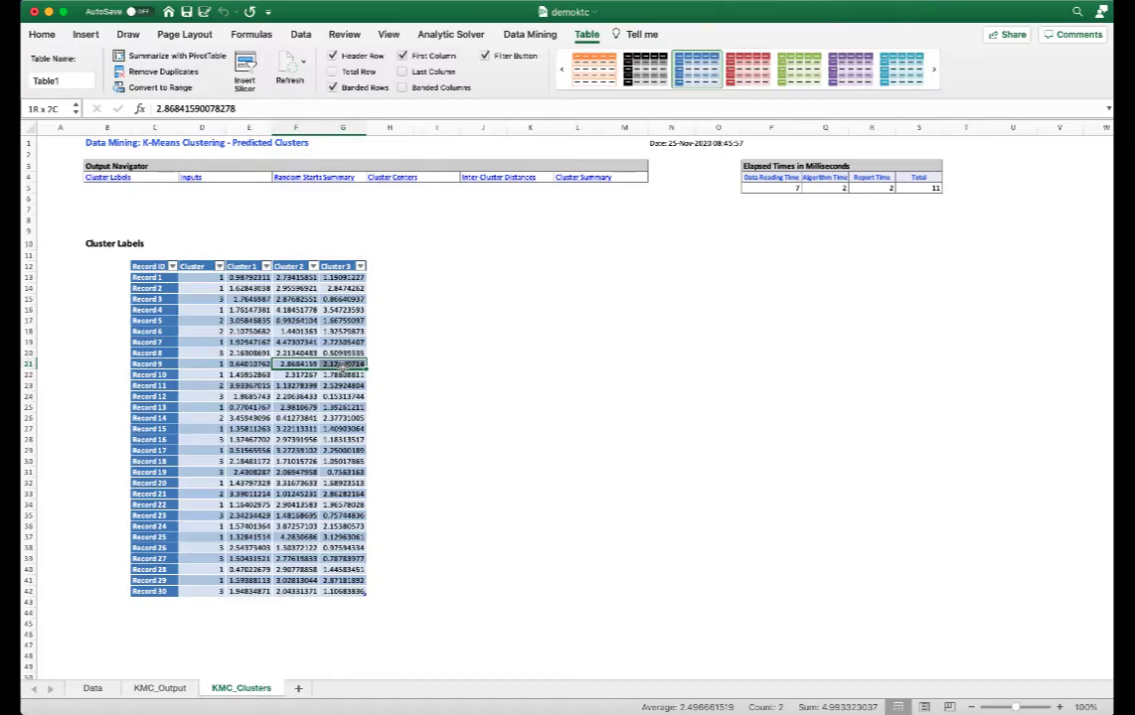
pyautogui.click(343, 429)
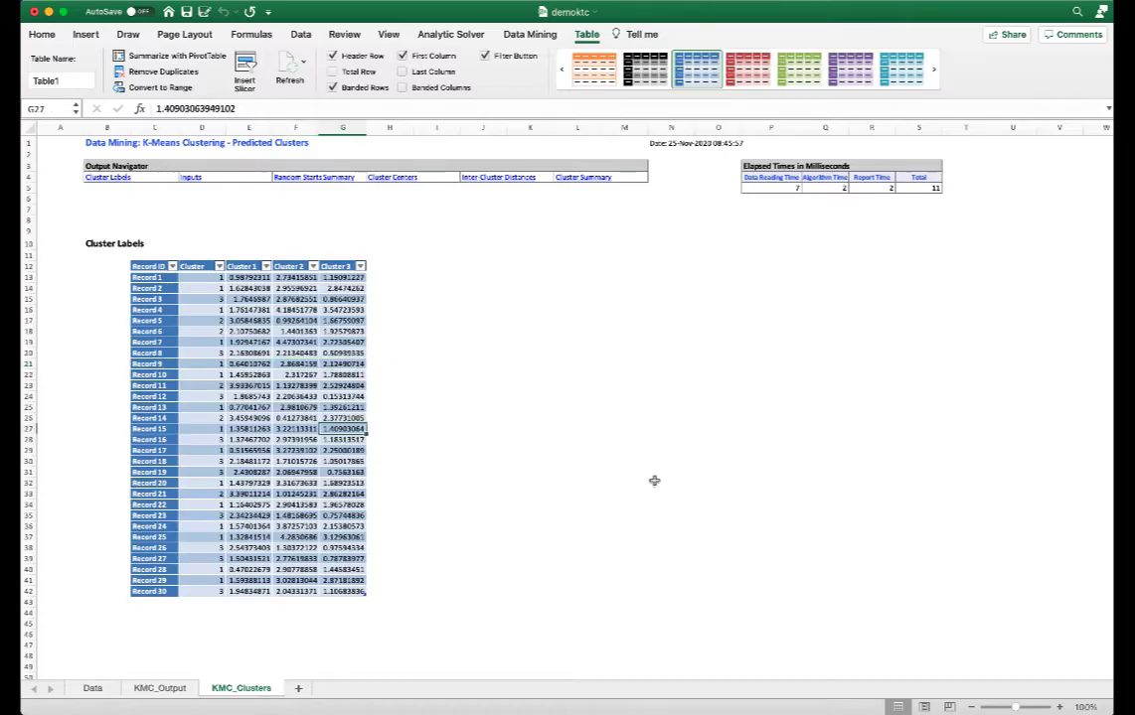
# Copy the original data A1:G31 and paste it beside the cluster labels starting at H12 on KMC_Clusters.
pyautogui.click(92, 687)
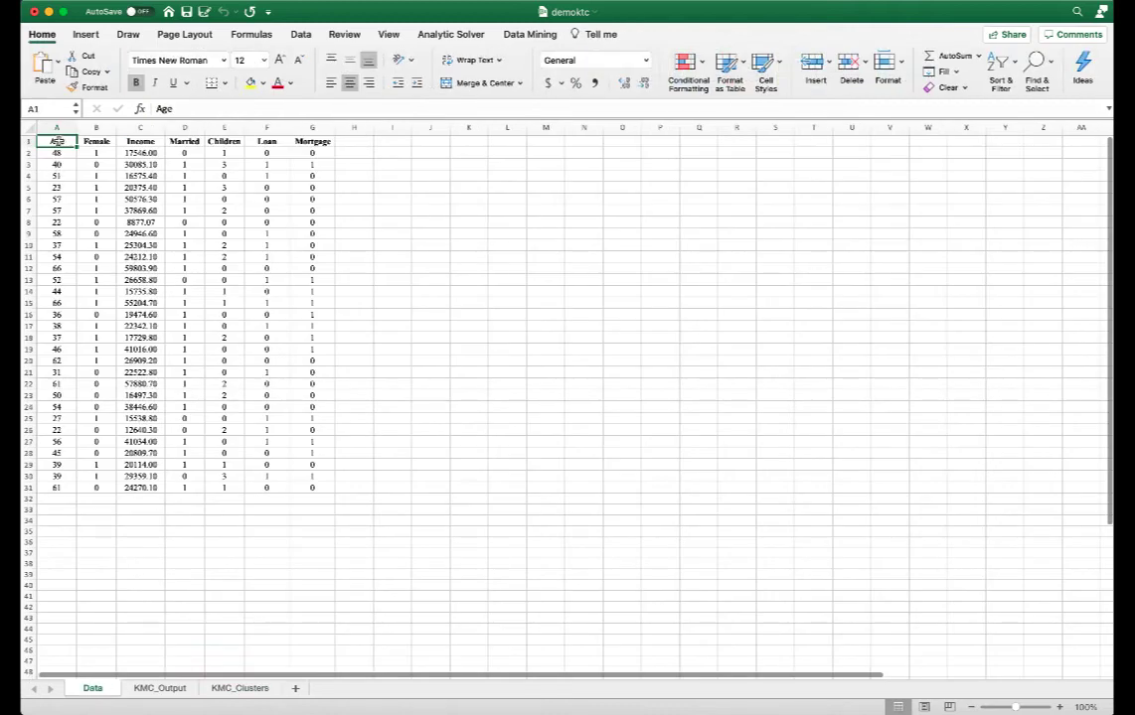
pyautogui.moveTo(56, 142); pyautogui.dragTo(306, 489)
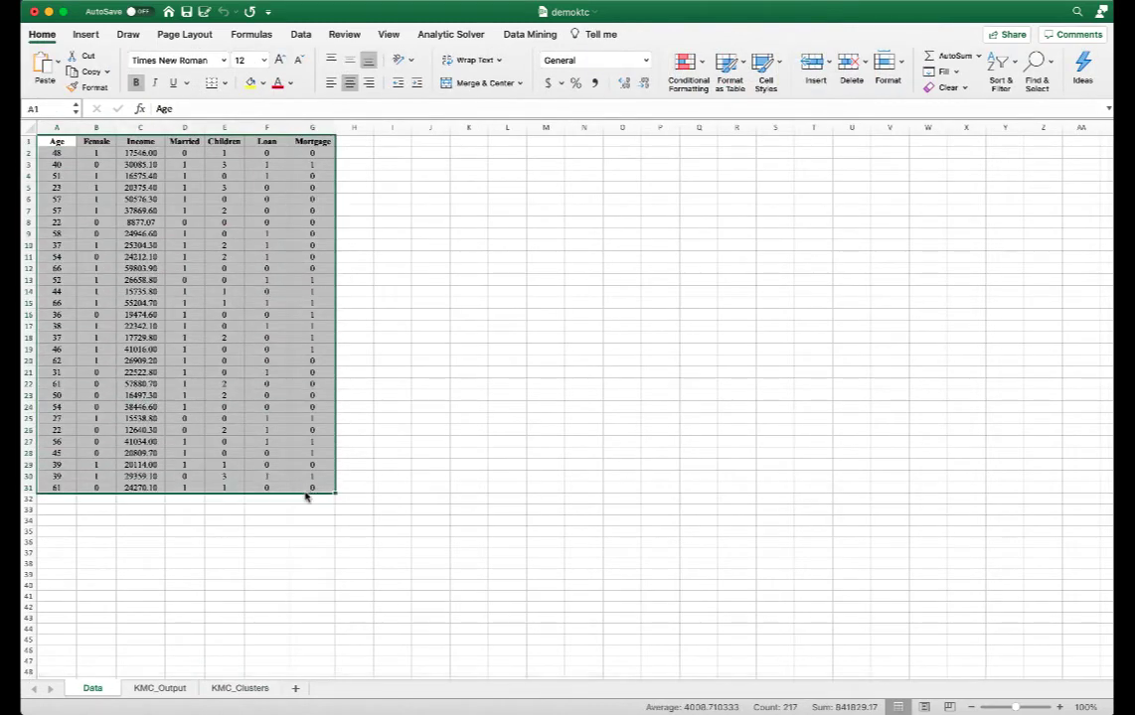
pyautogui.press('super+c')
pyautogui.click(251, 689)
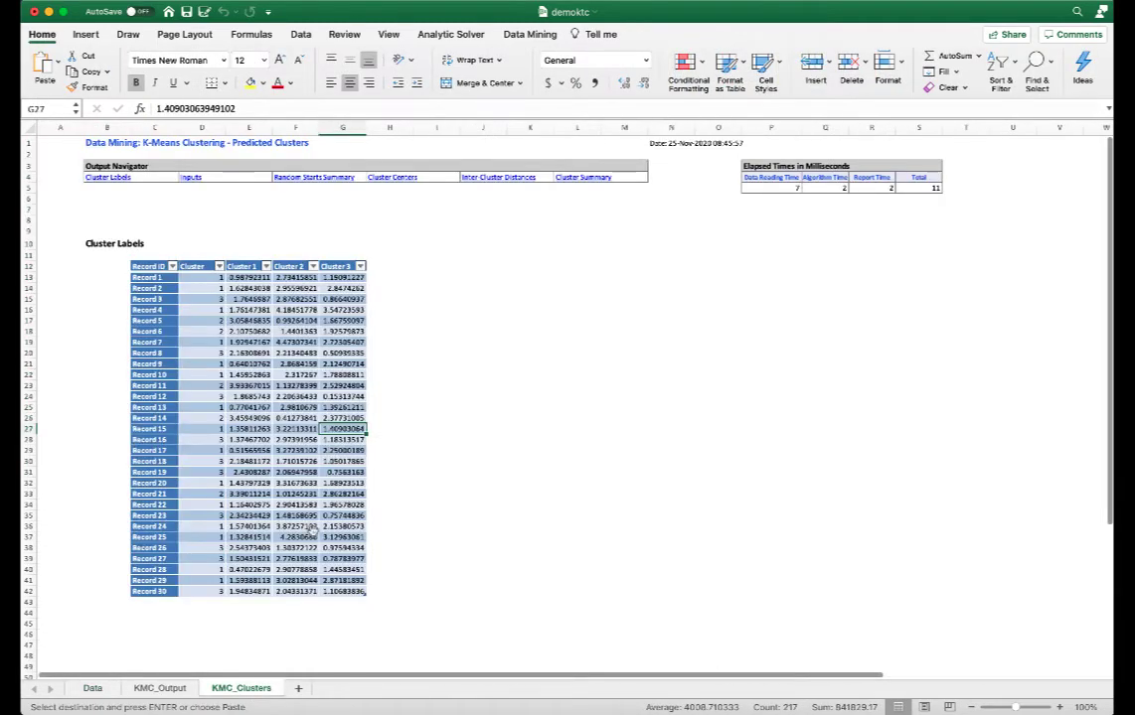
pyautogui.click(388, 266)
pyautogui.press('super+v')
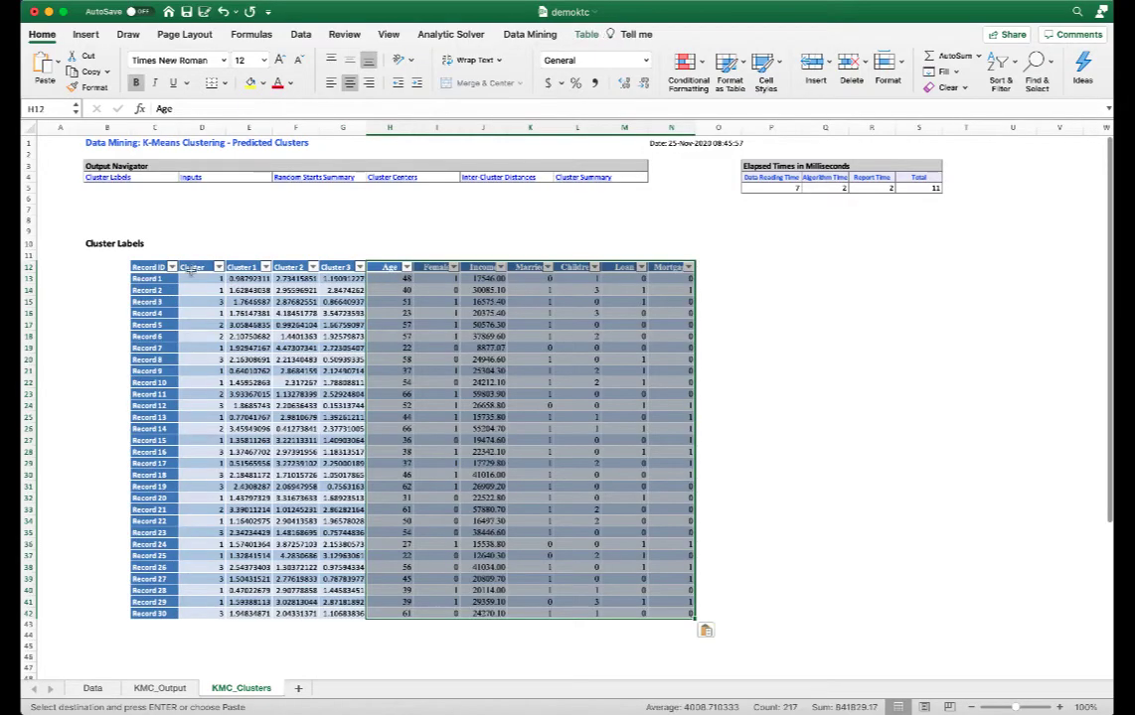
# Insert a PivotTable from the combined cluster and data table, placing it on the existing sheet at cell P23.
pyautogui.moveTo(149, 268); pyautogui.dragTo(691, 615)
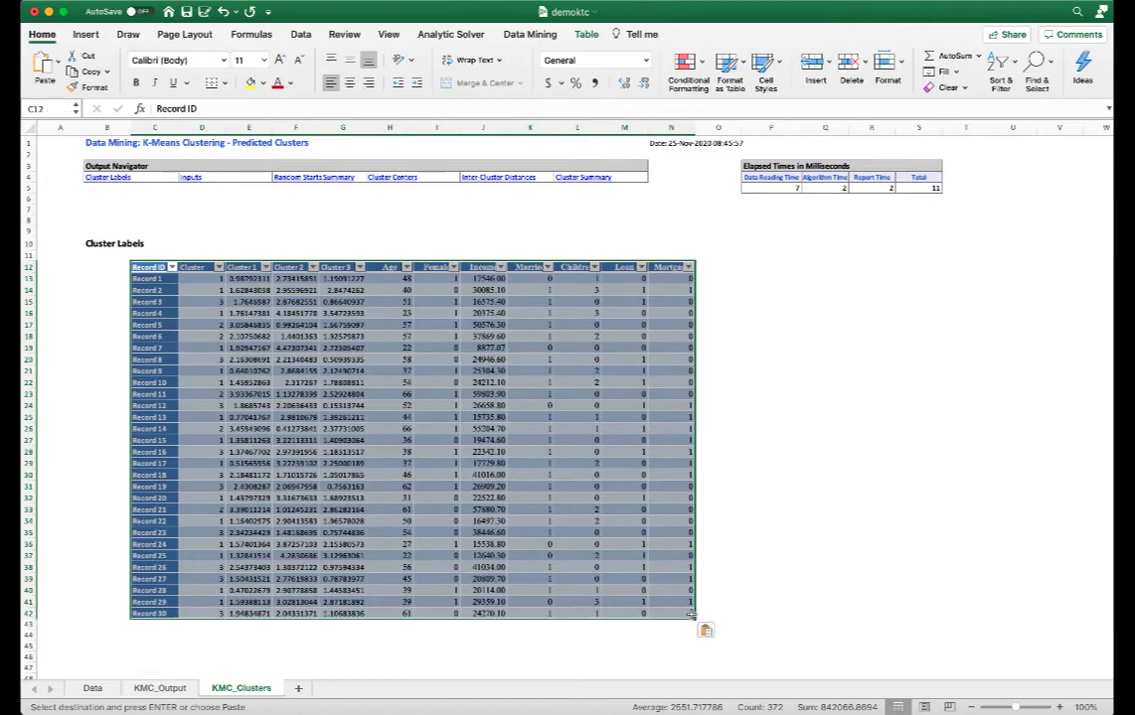
pyautogui.click(86, 34)
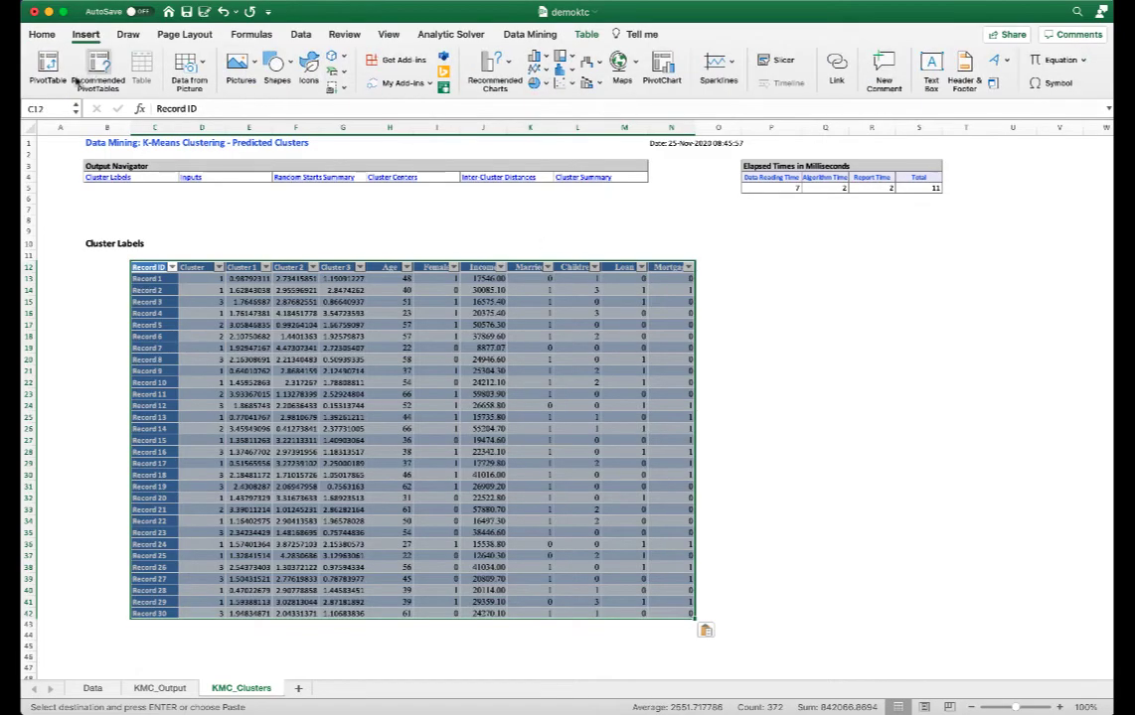
pyautogui.click(48, 65)
pyautogui.click(534, 314)
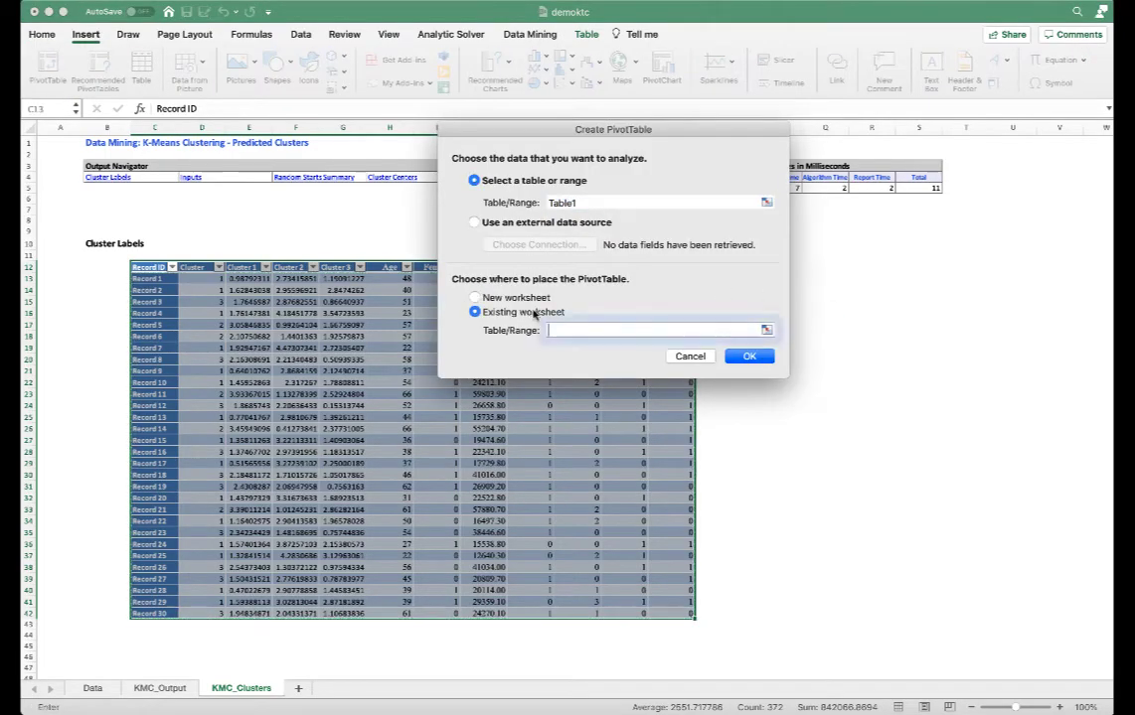
pyautogui.click(769, 394)
pyautogui.click(761, 357)
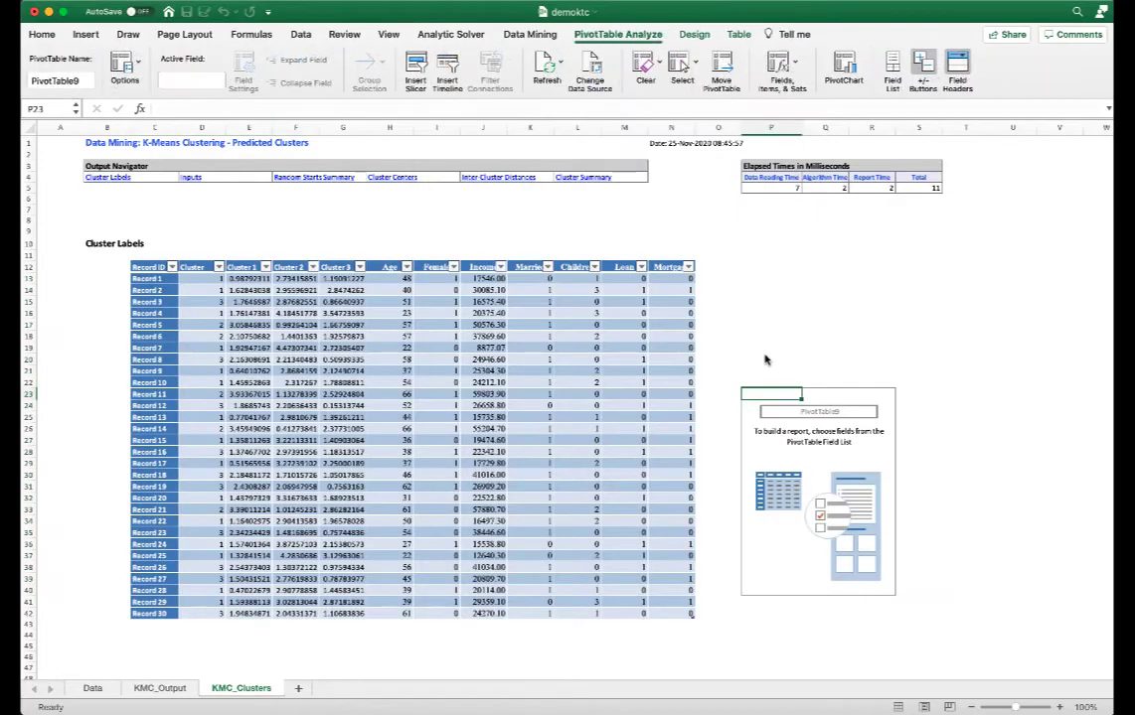
# Add Record ID, Cluster, Age, Income and Children to the PivotTable and move the record count to the end of the values.
pyautogui.click(909, 188)
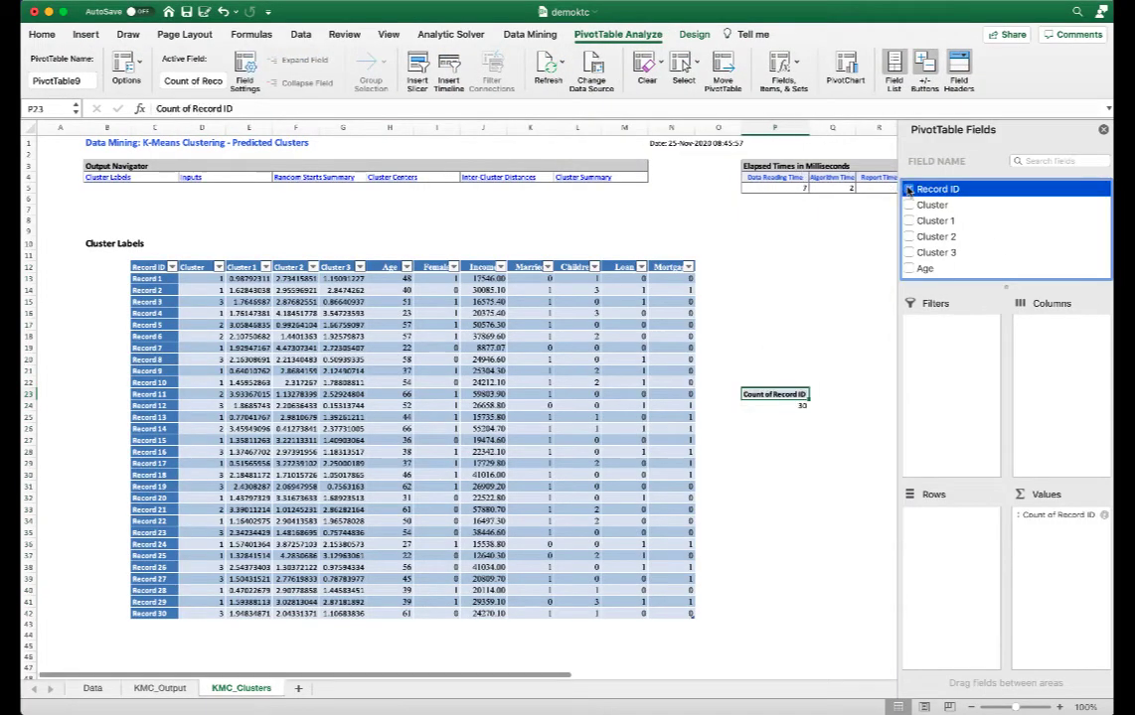
pyautogui.click(908, 204)
pyautogui.click(908, 268)
pyautogui.scroll(-2, 912, 271)
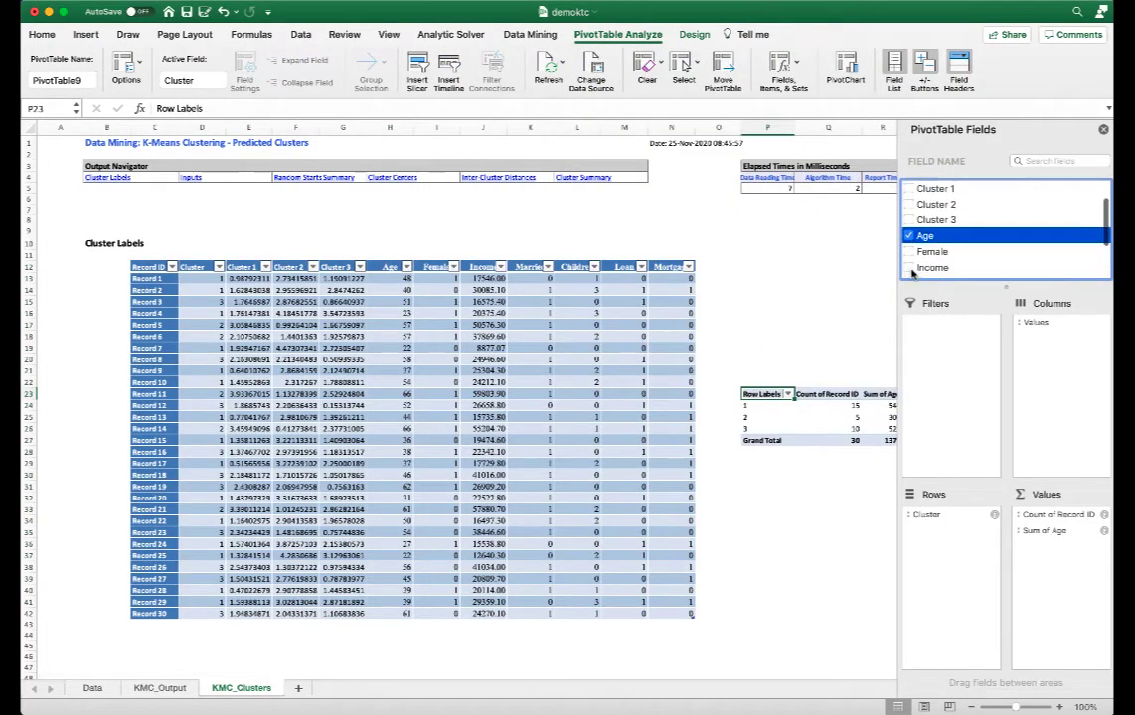
pyautogui.scroll(-1, 912, 273)
pyautogui.click(909, 232)
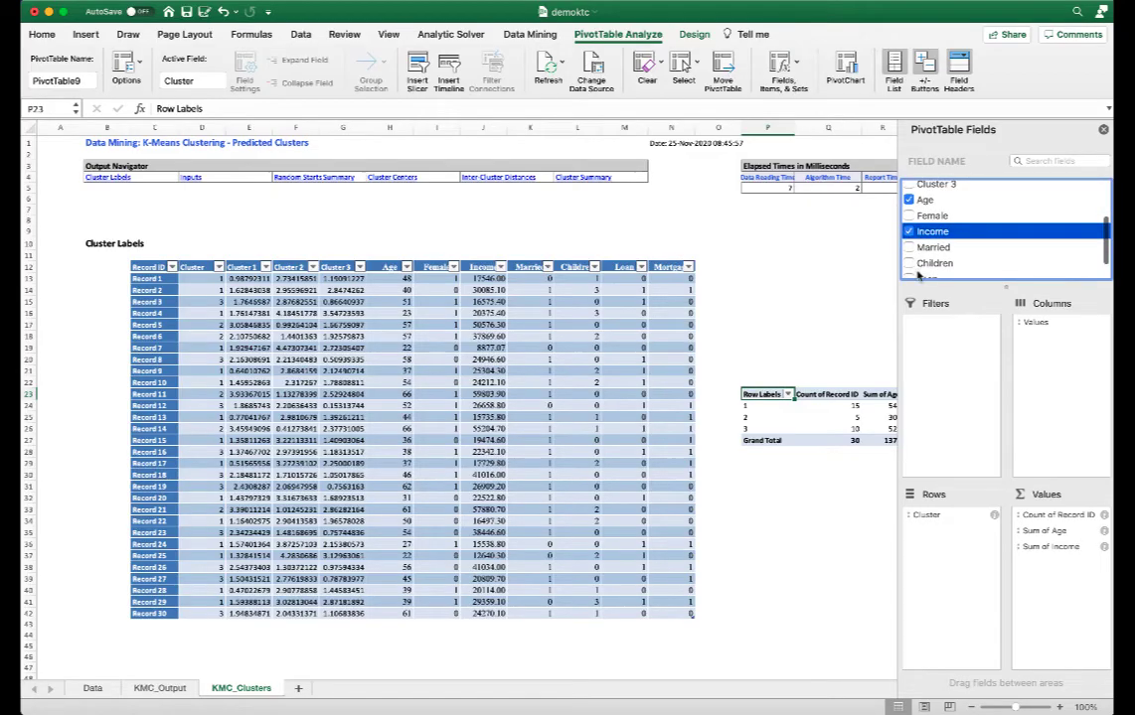
pyautogui.click(908, 263)
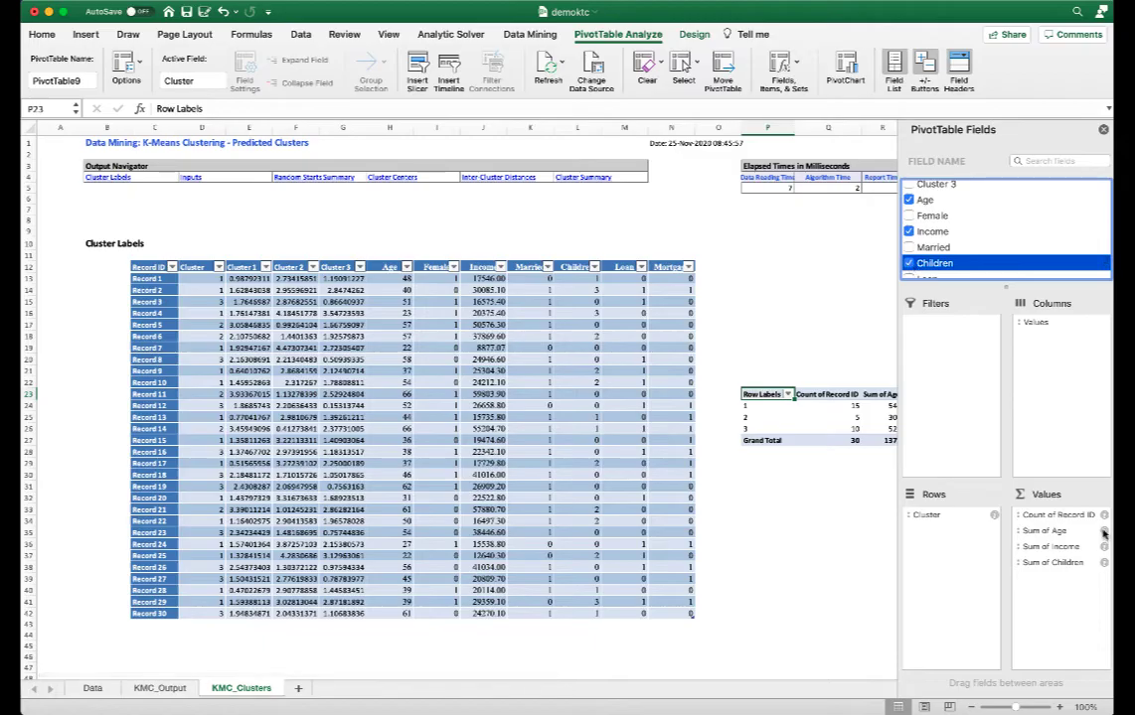
pyautogui.moveTo(1073, 516); pyautogui.dragTo(1081, 589)
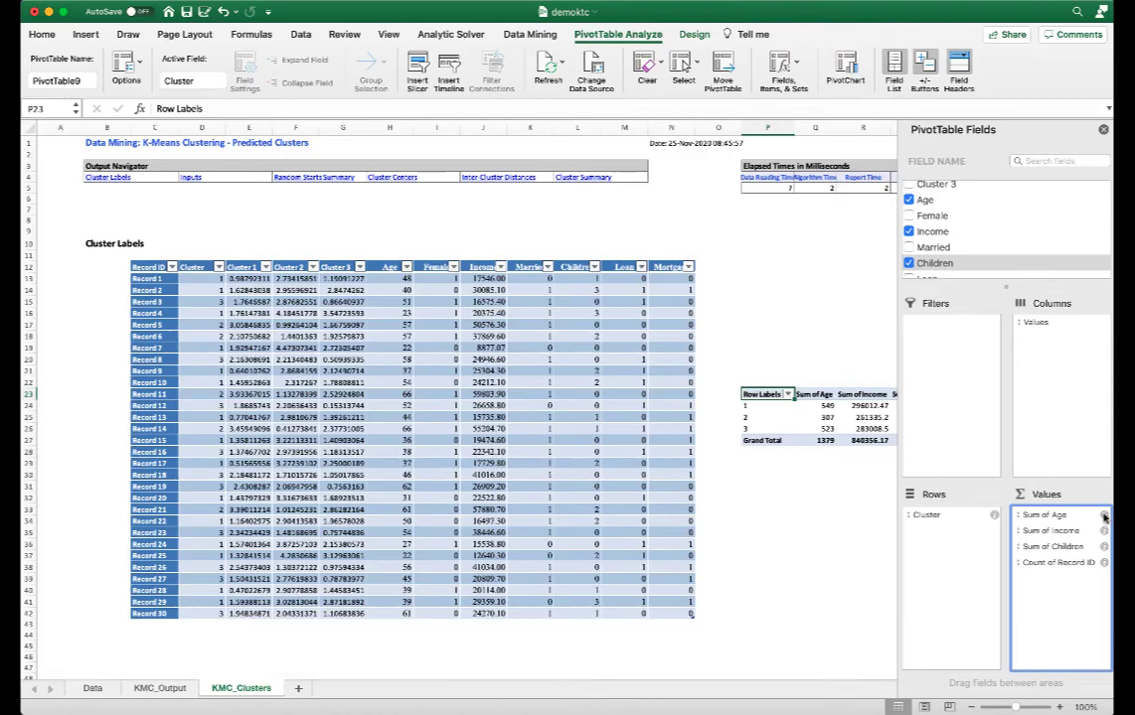
# Summarize the Age, Income and Children value fields by Average instead of Sum.
pyautogui.click(1103, 516)
pyautogui.click(496, 252)
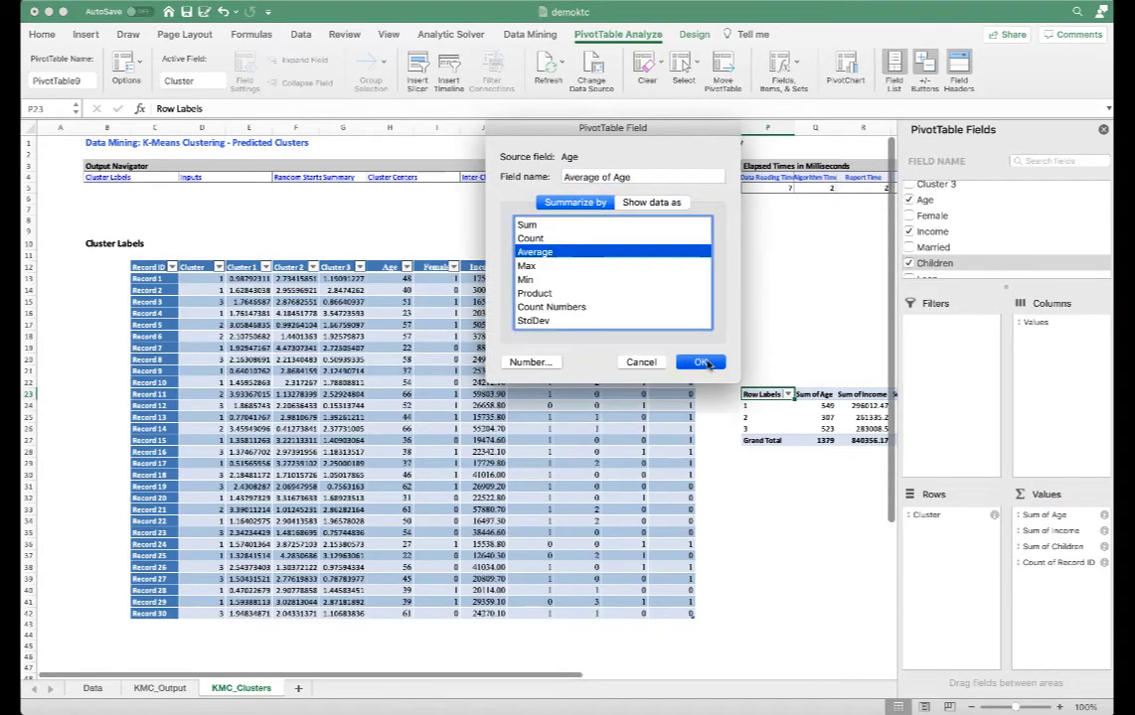
pyautogui.click(703, 363)
pyautogui.click(1103, 530)
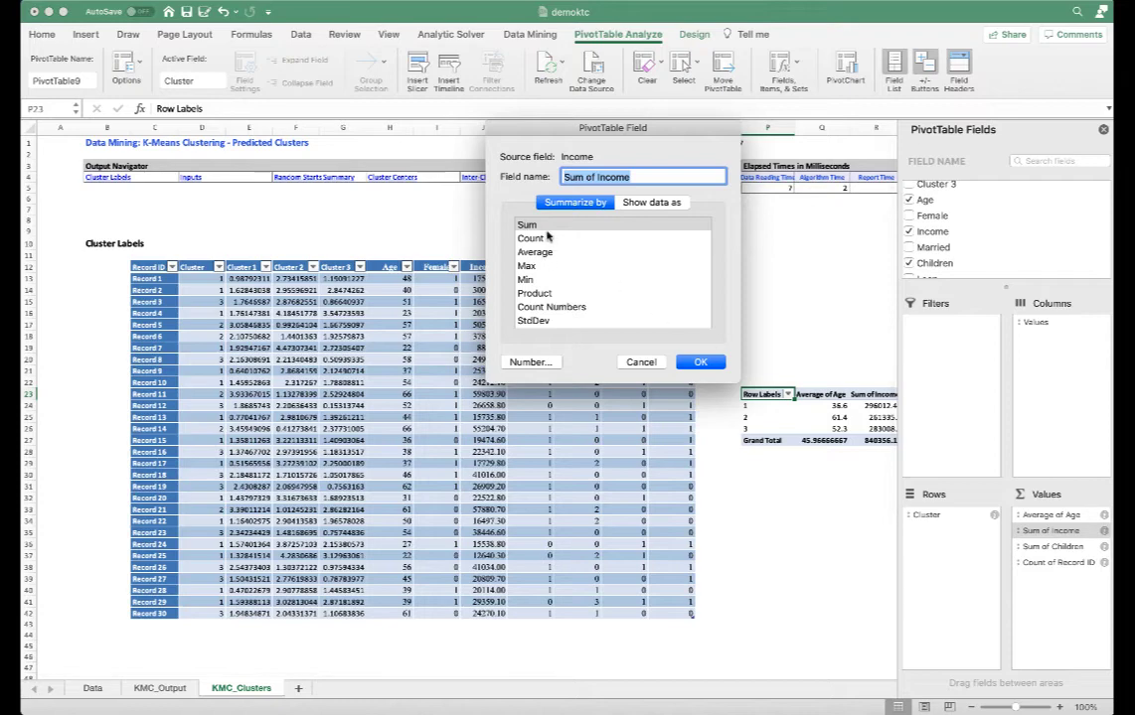
pyautogui.click(534, 252)
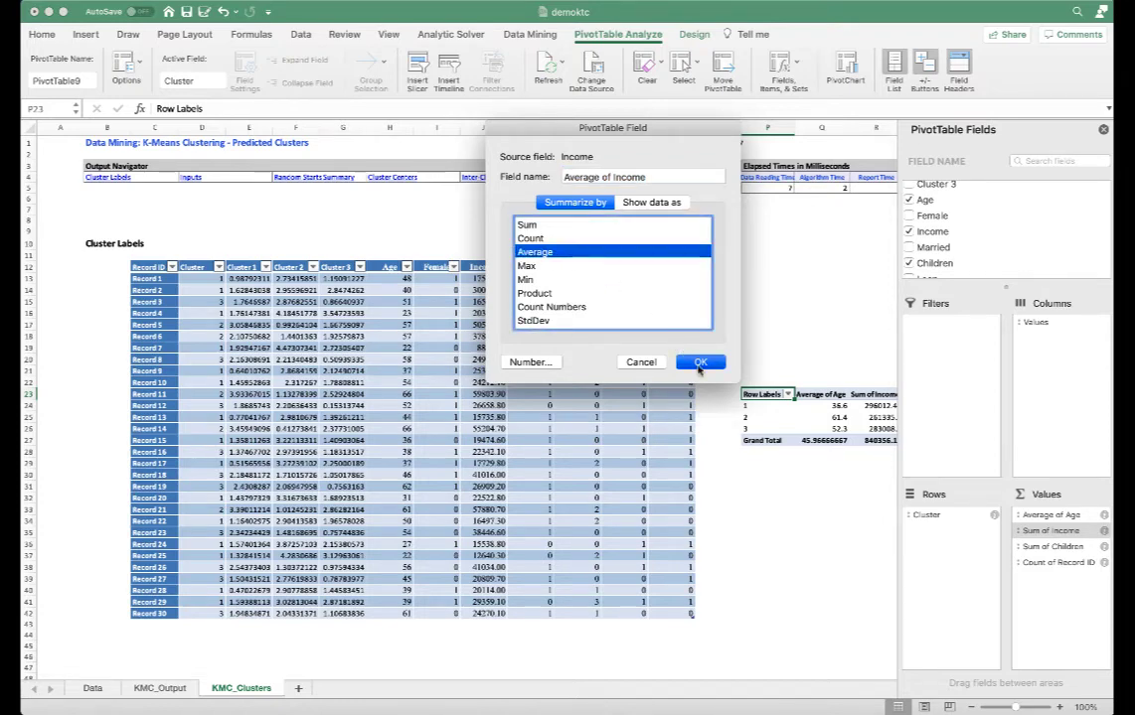
pyautogui.click(701, 361)
pyautogui.click(1102, 547)
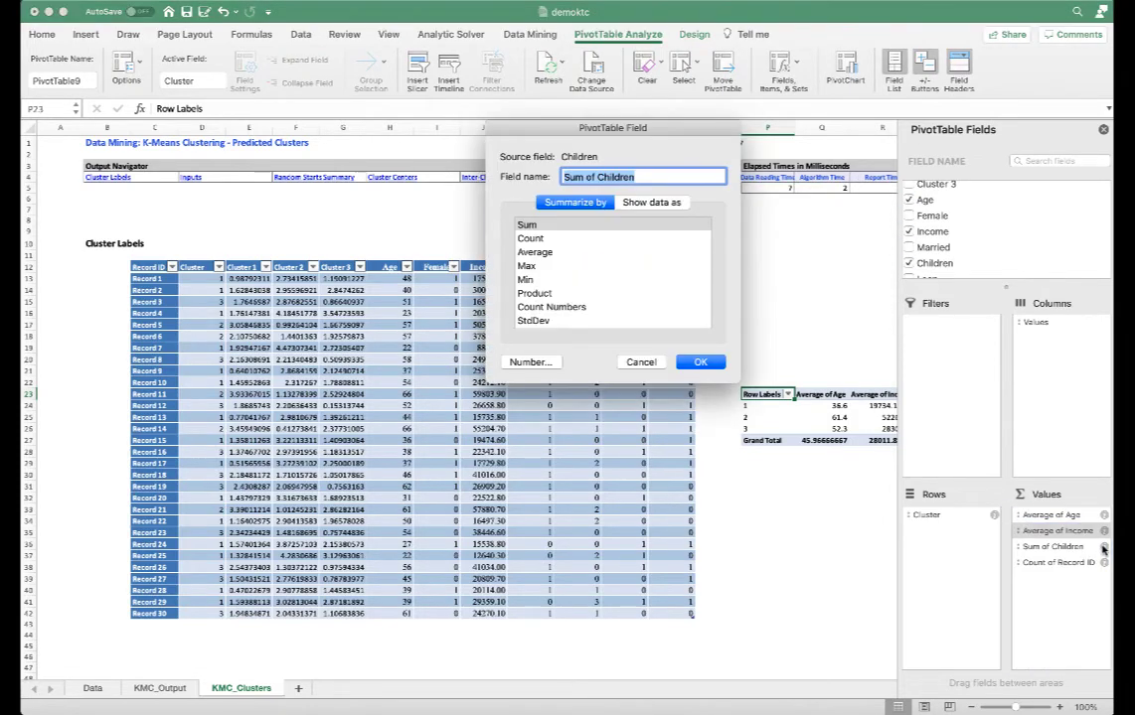
pyautogui.click(536, 253)
pyautogui.click(701, 362)
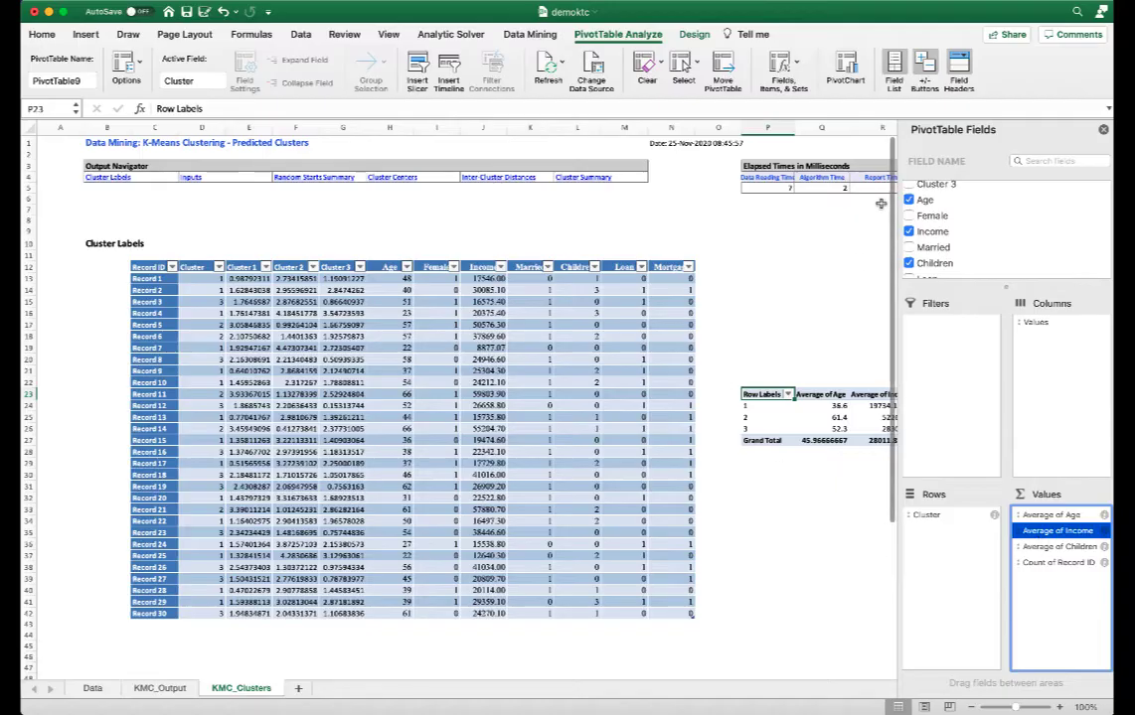
# Reduce the Average of Income values for the three clusters to two decimal places.
pyautogui.hscroll(6, 826, 295)
pyautogui.click(780, 451)
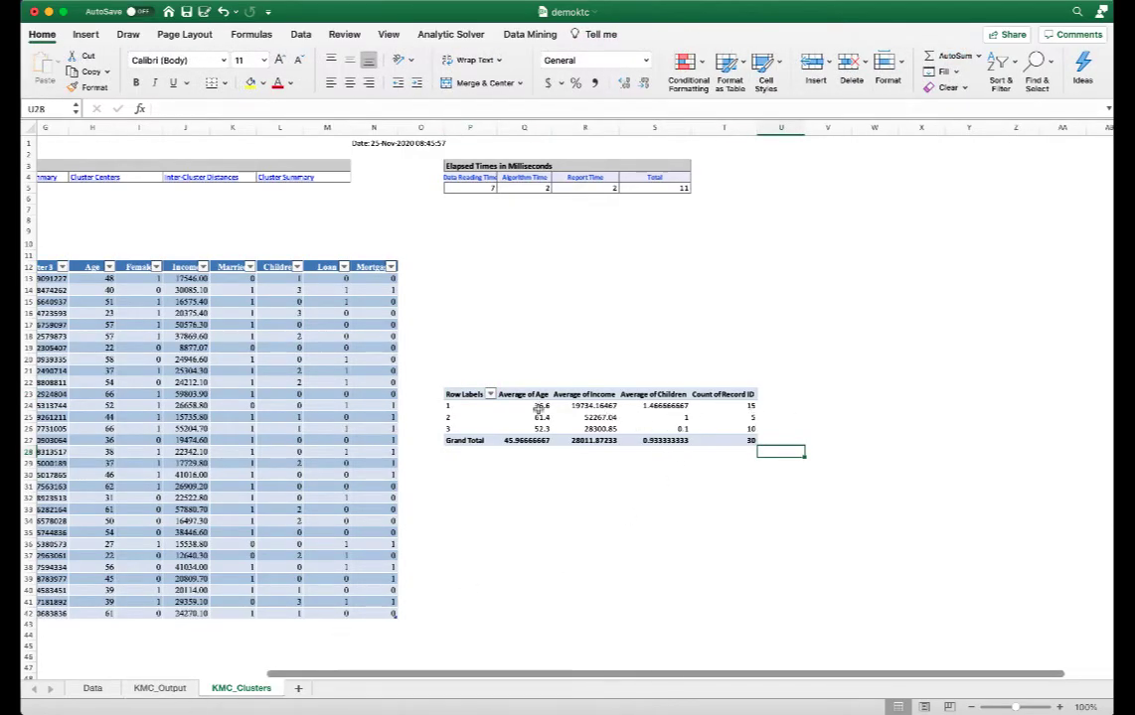
pyautogui.moveTo(592, 406); pyautogui.dragTo(591, 428)
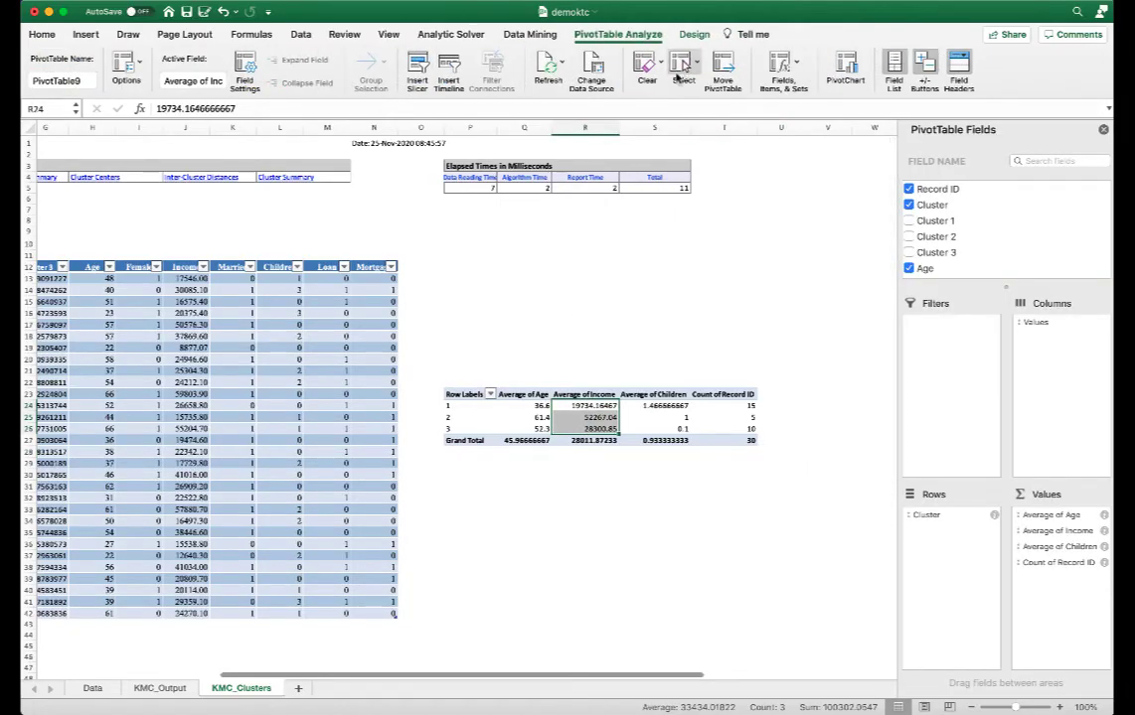
pyautogui.click(85, 35)
pyautogui.click(42, 34)
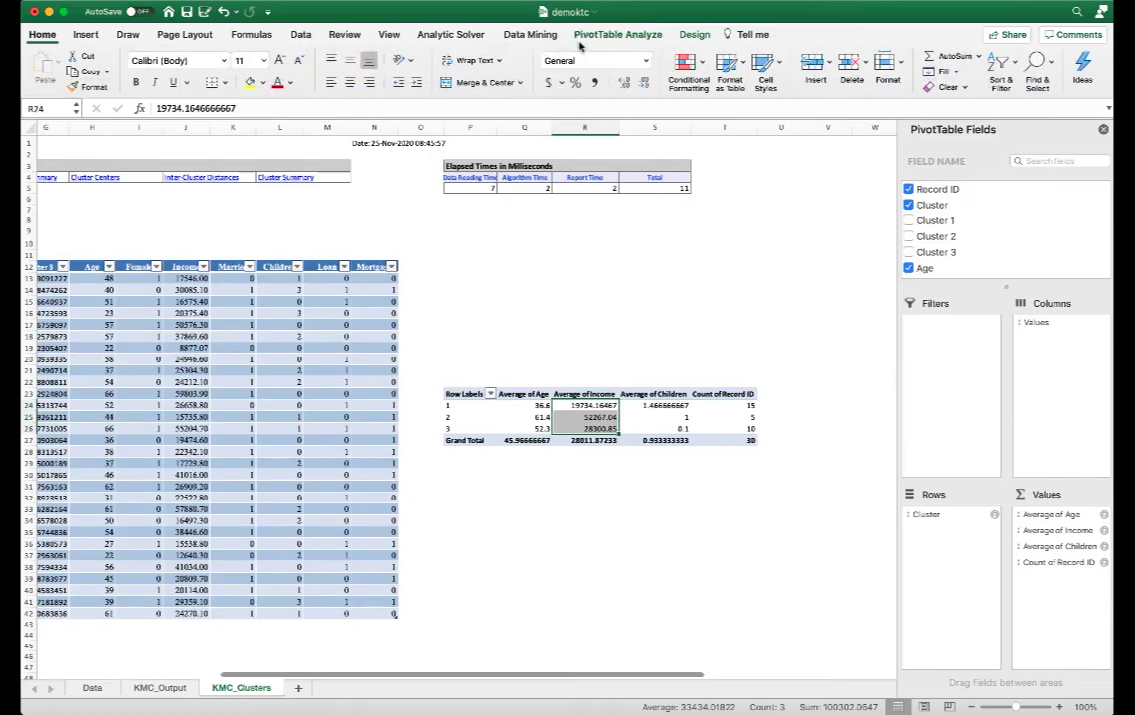
pyautogui.click(644, 85)
pyautogui.click(644, 85)
pyautogui.click(644, 84)
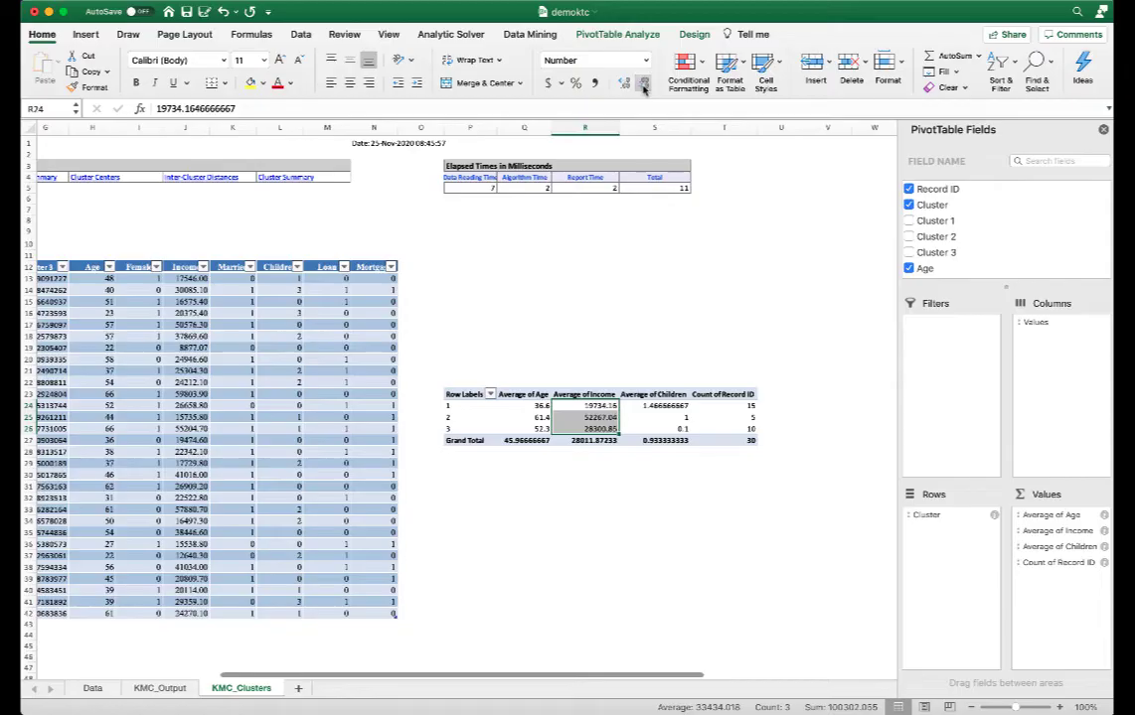
# Reduce the Average of Children values for the three clusters to one decimal place.
pyautogui.click(667, 410)
pyautogui.moveTo(668, 409); pyautogui.dragTo(668, 429)
pyautogui.click(643, 85)
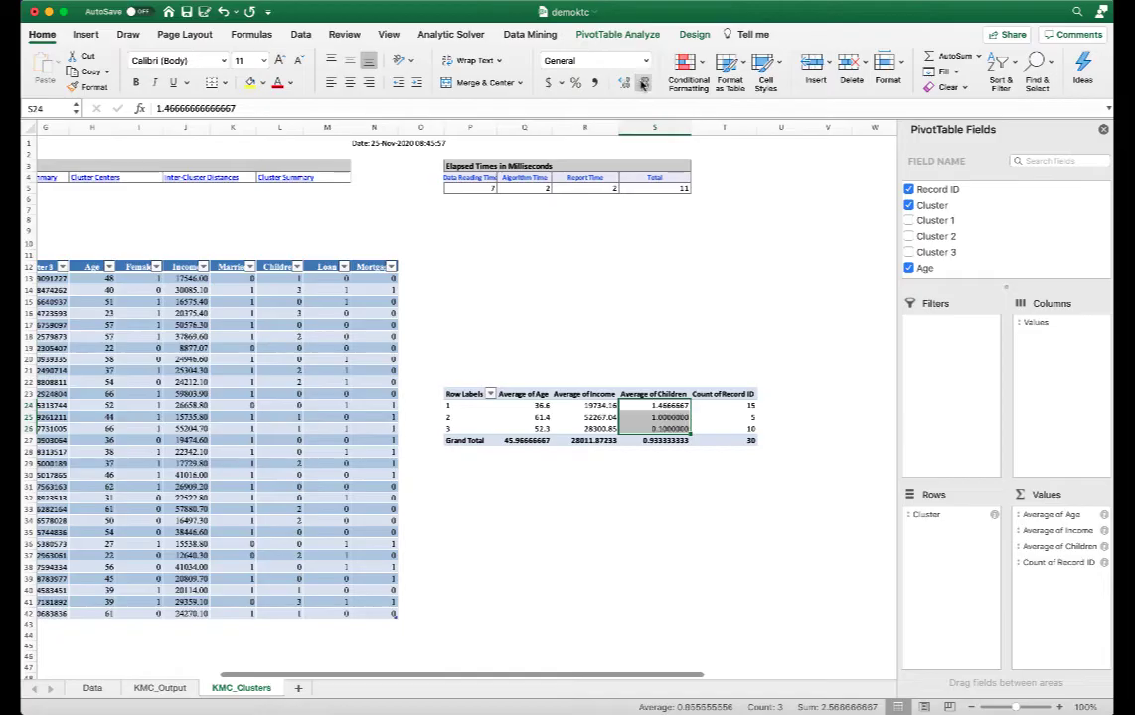
pyautogui.click(643, 84)
pyautogui.click(643, 84)
pyautogui.click(643, 84)
pyautogui.click(643, 84)
pyautogui.click(643, 84)
pyautogui.click(643, 84)
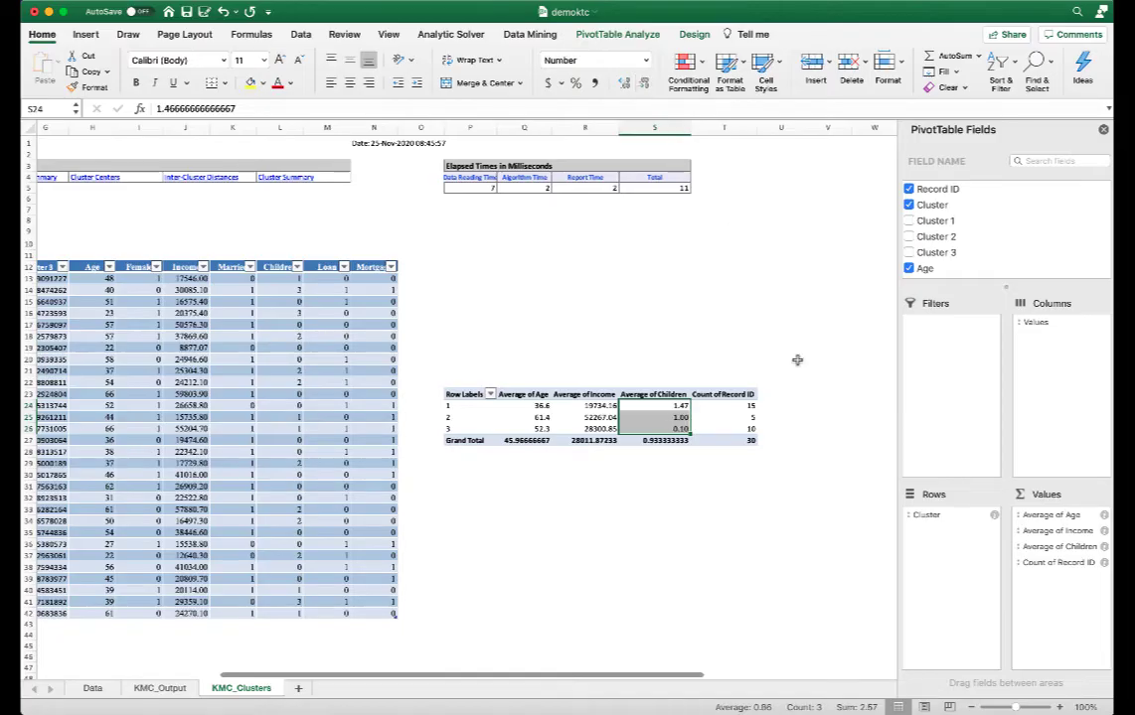
pyautogui.click(642, 84)
# Inspect the PivotTable's per-cluster averages of Age, Income and Children and the record counts.
pyautogui.click(671, 539)
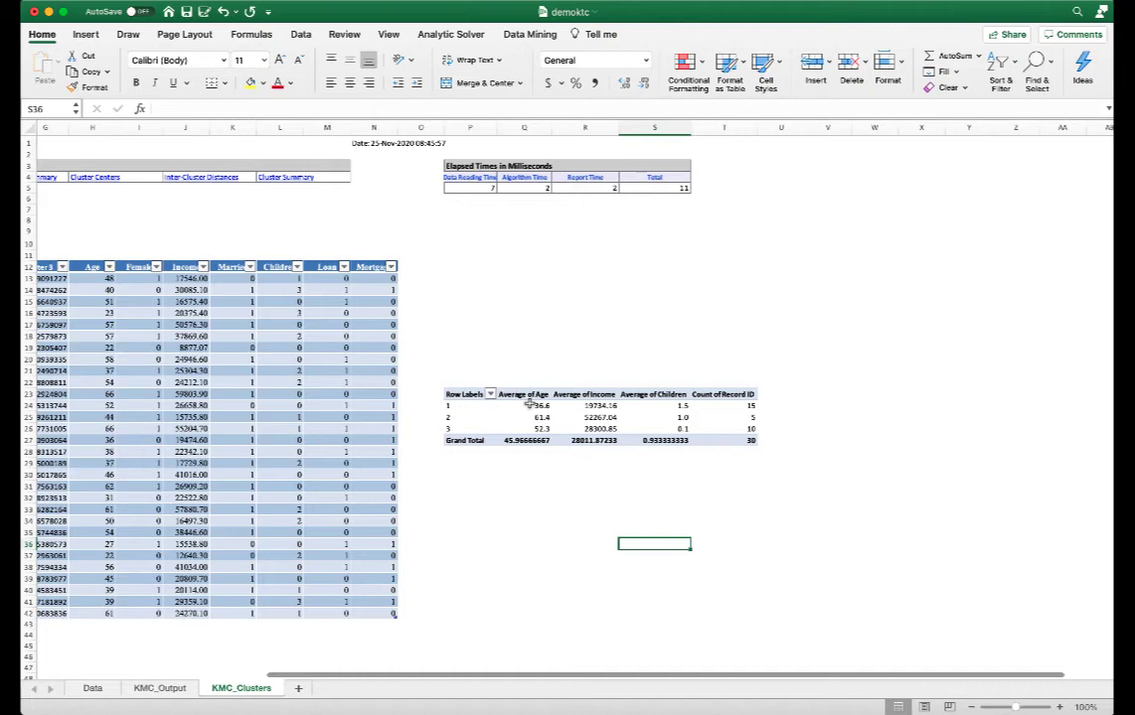
pyautogui.click(736, 405)
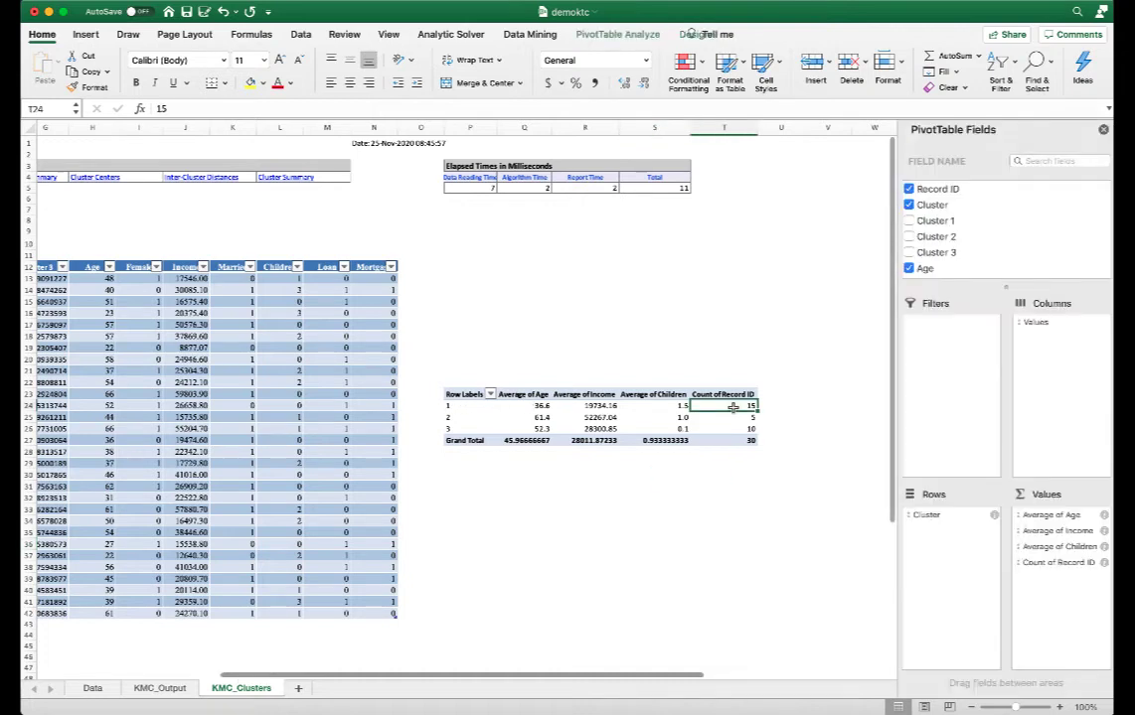
pyautogui.click(544, 408)
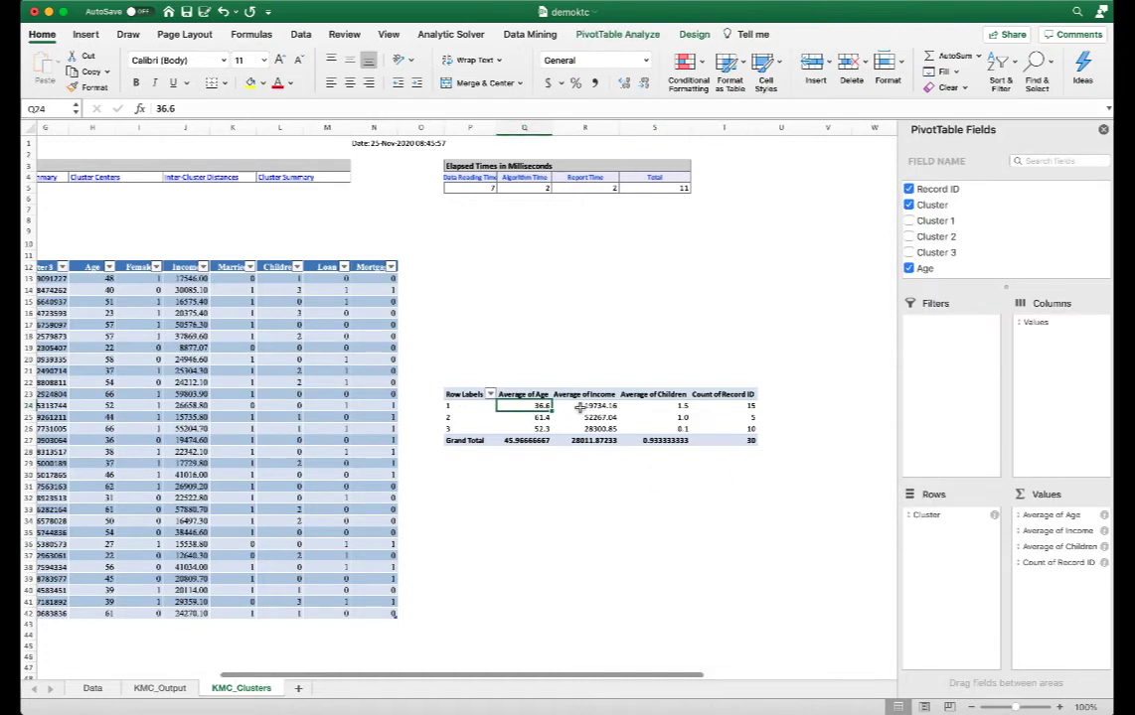
pyautogui.click(594, 407)
pyautogui.click(656, 406)
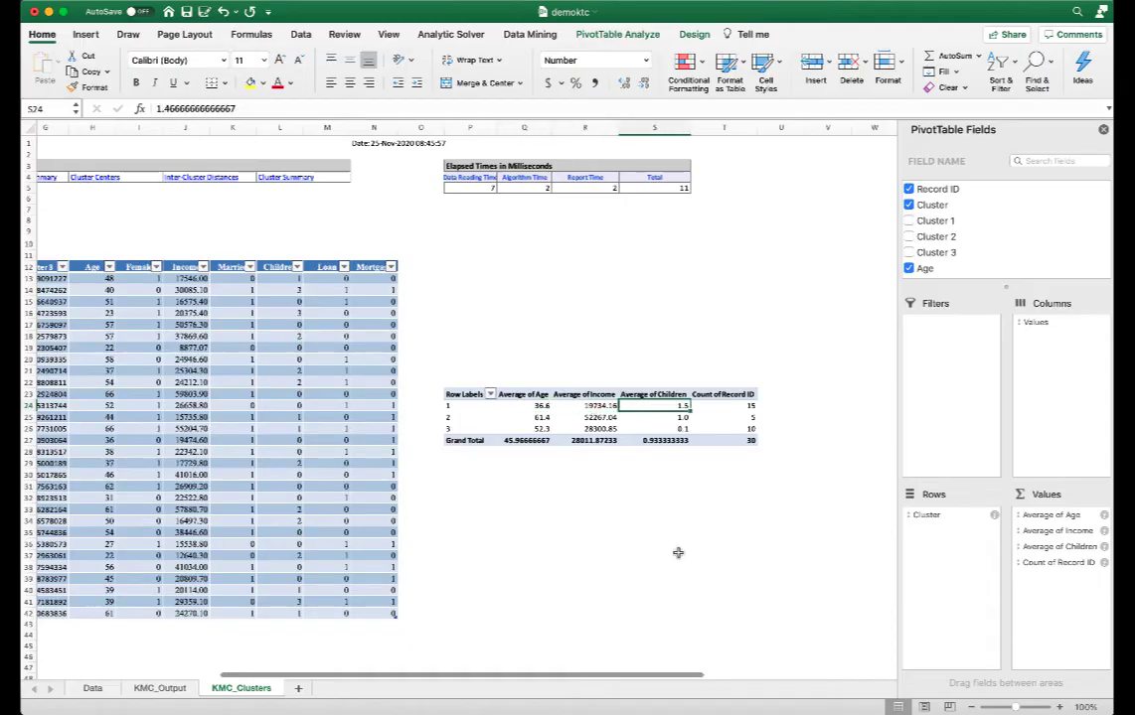
pyautogui.click(532, 497)
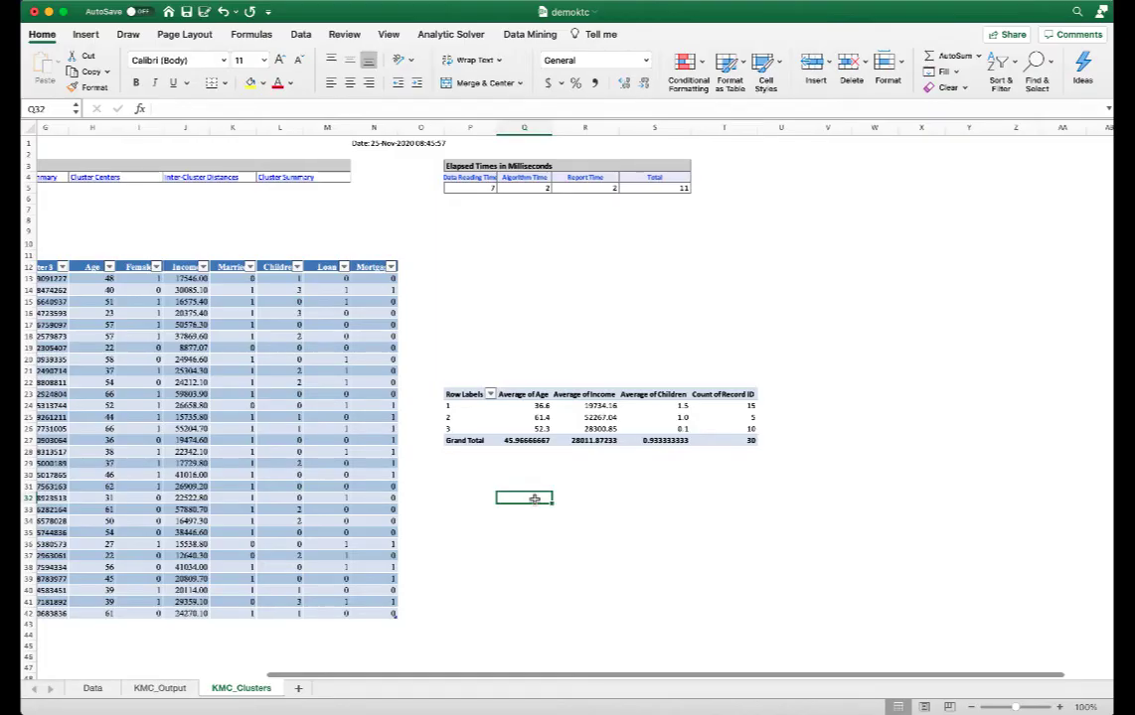
# Add a new sheet and paste the notes on calculating the total within-cluster sum of squares into cell A1.
pyautogui.click(298, 688)
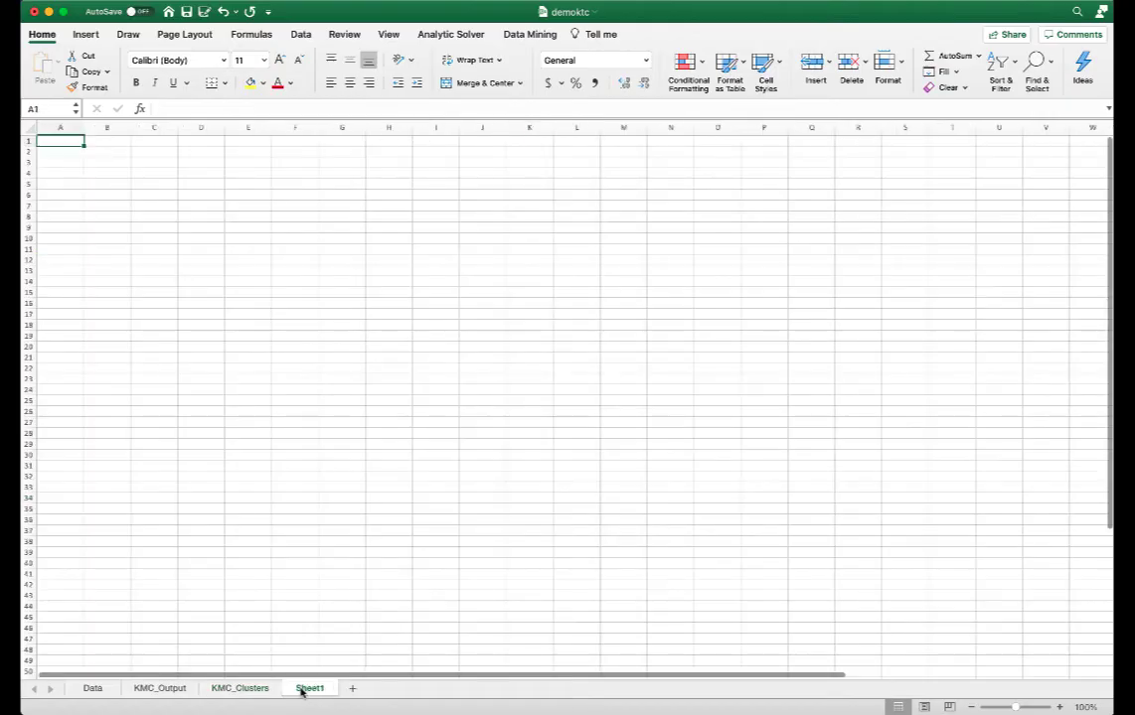
pyautogui.click(157, 142)
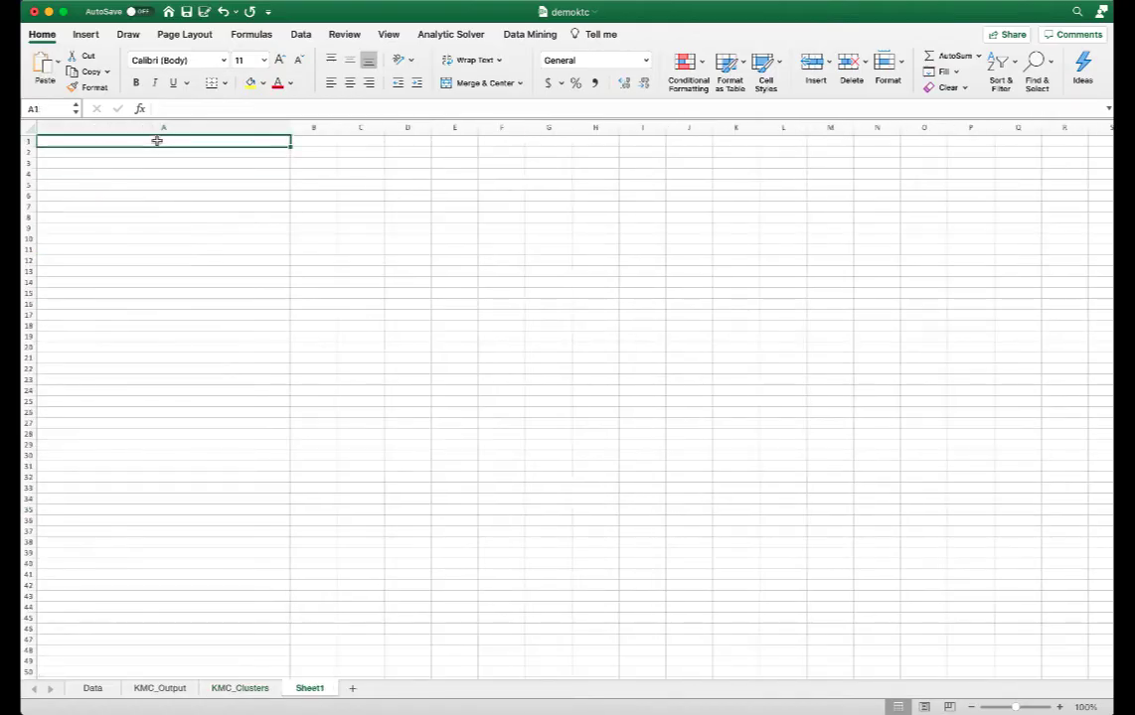
pyautogui.press('super+v')
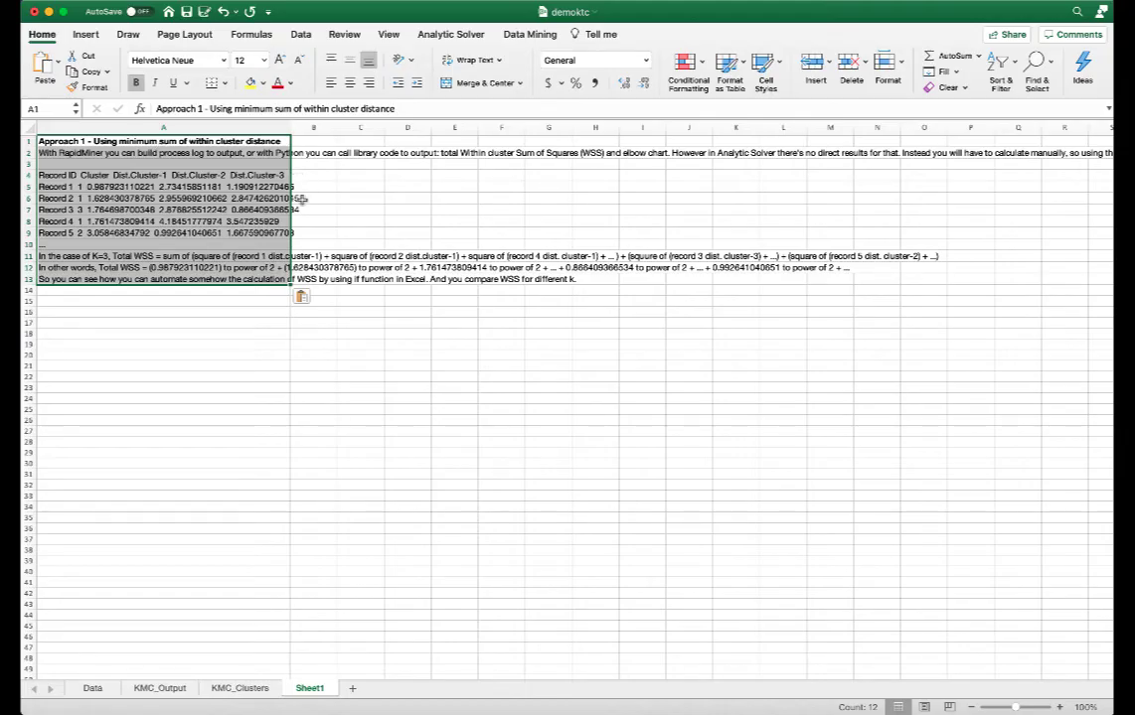
pyautogui.click(204, 336)
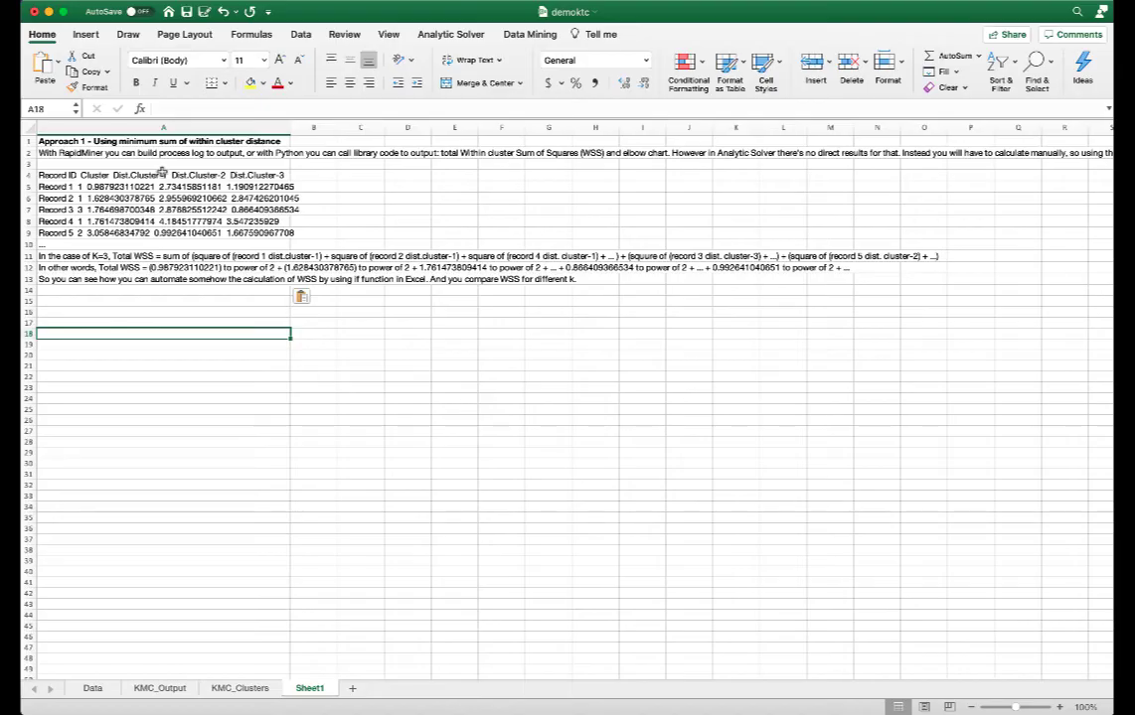
# Compare the records' distances to each cluster on KMC_Clusters with the WSS calculation notes on Sheet1.
pyautogui.click(239, 688)
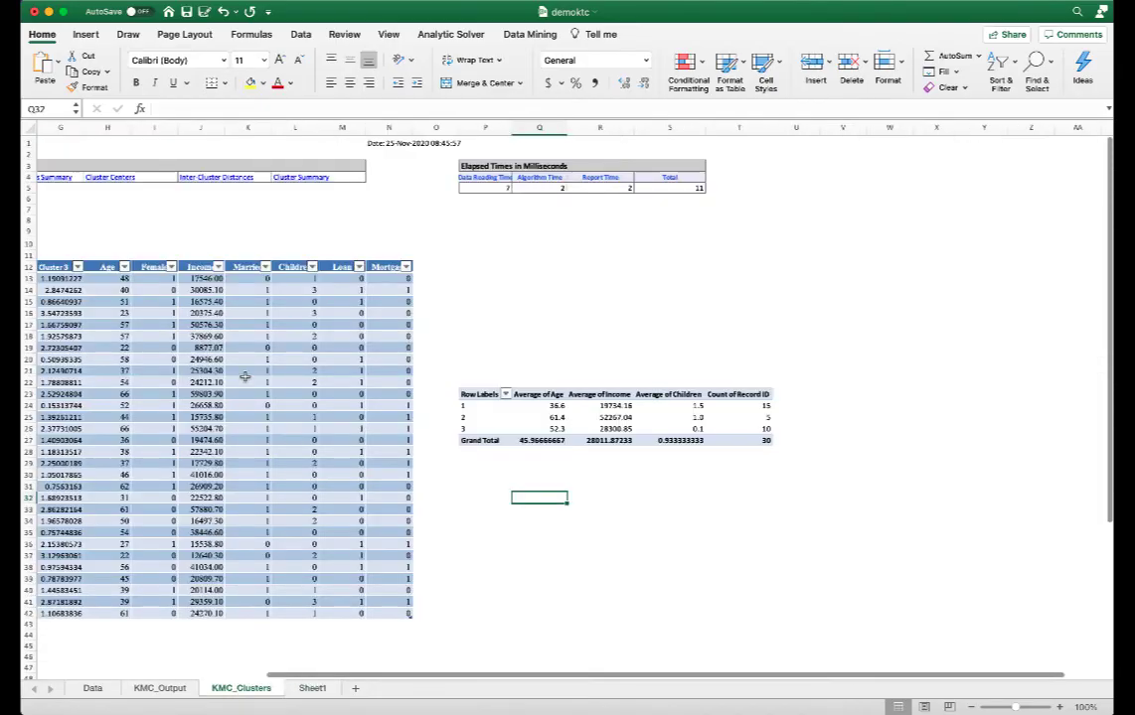
pyautogui.hscroll(-5, 117, 283)
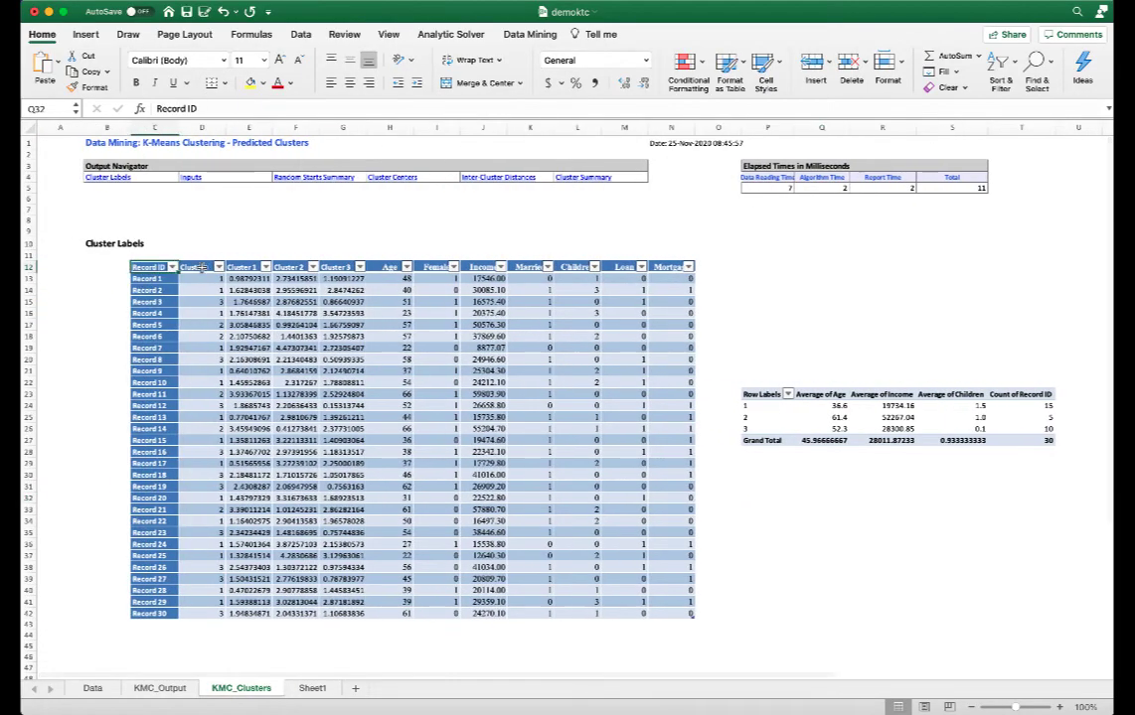
pyautogui.moveTo(150, 268); pyautogui.dragTo(318, 614)
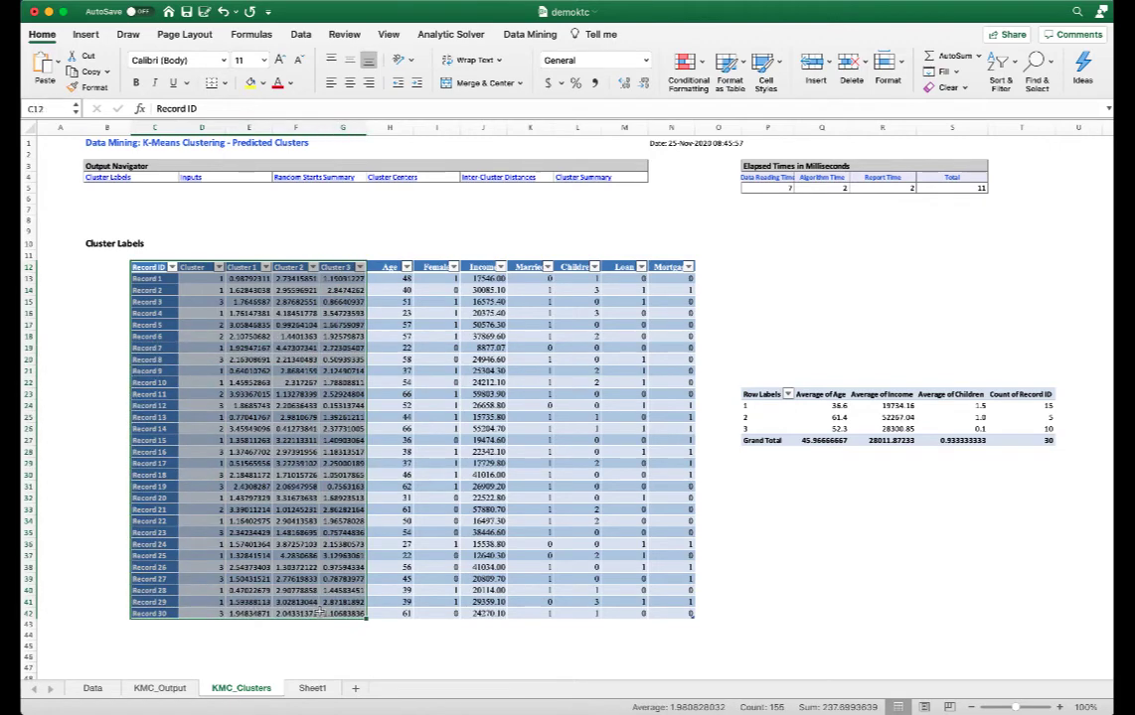
pyautogui.click(242, 278)
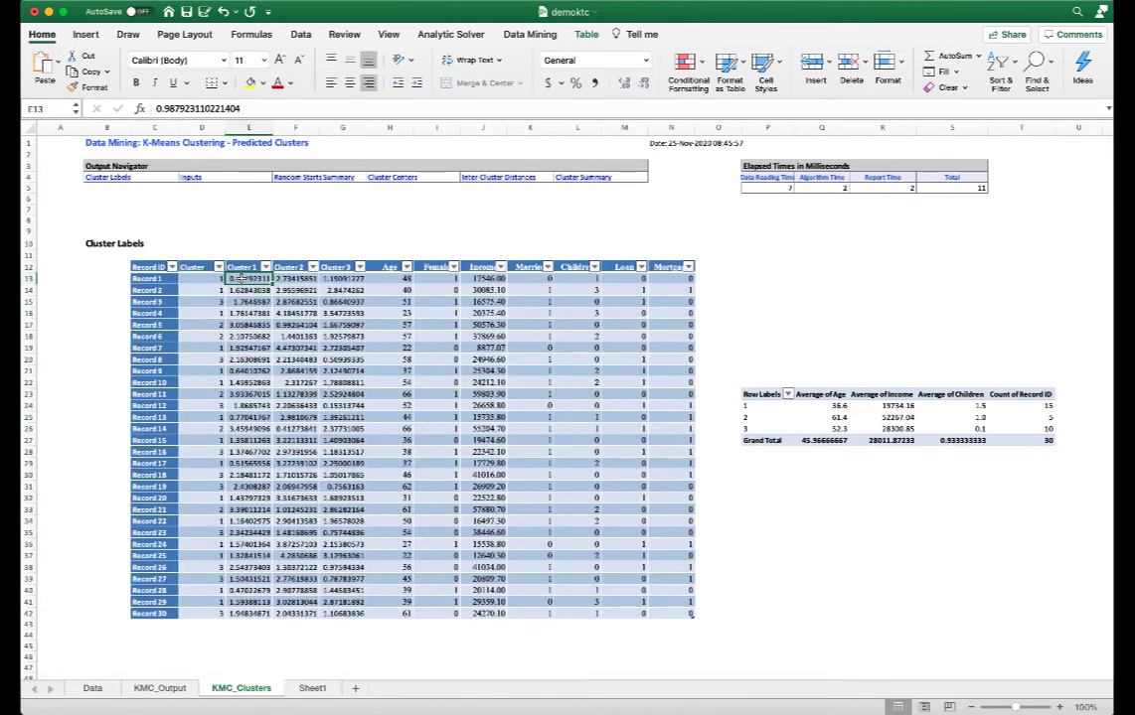
pyautogui.click(242, 290)
pyautogui.click(342, 301)
pyautogui.click(310, 687)
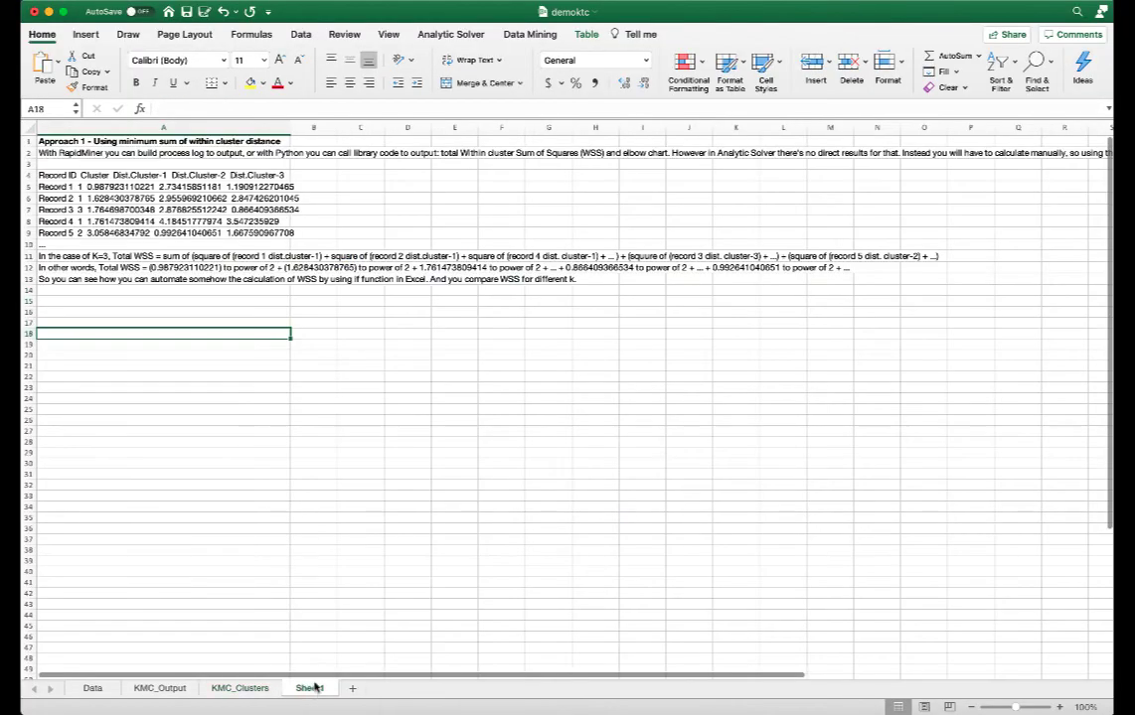
pyautogui.click(69, 257)
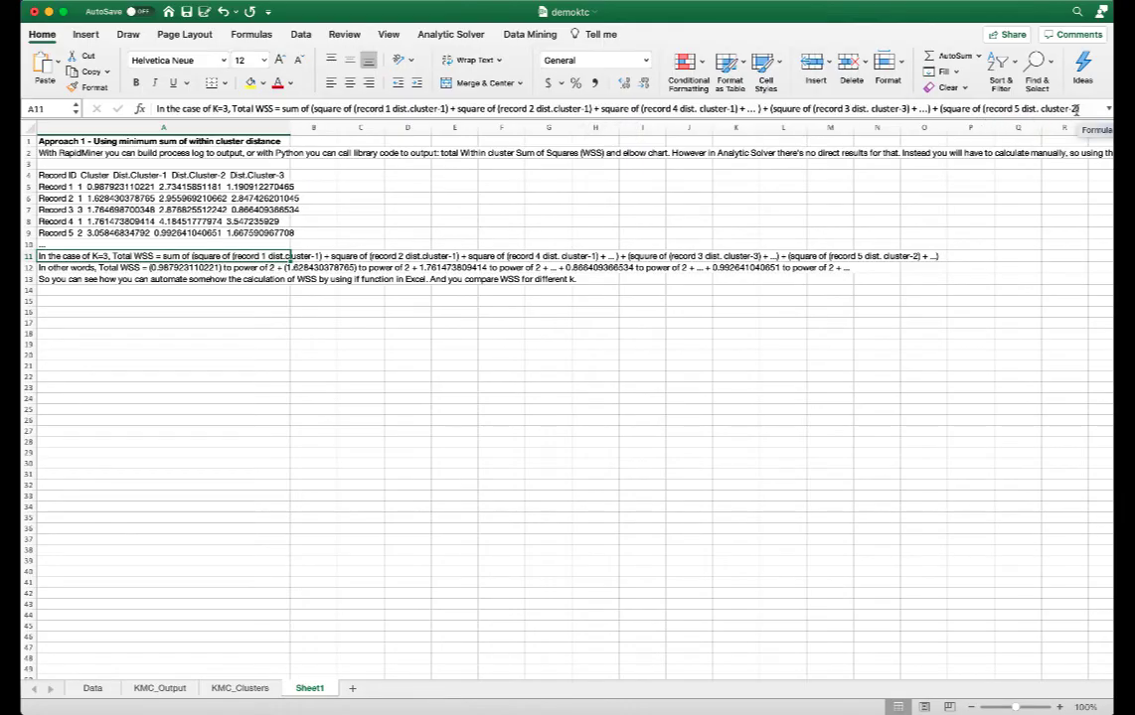
# Read through the WSS calculation notes in rows 11 to 13 of Sheet1.
pyautogui.click(87, 269)
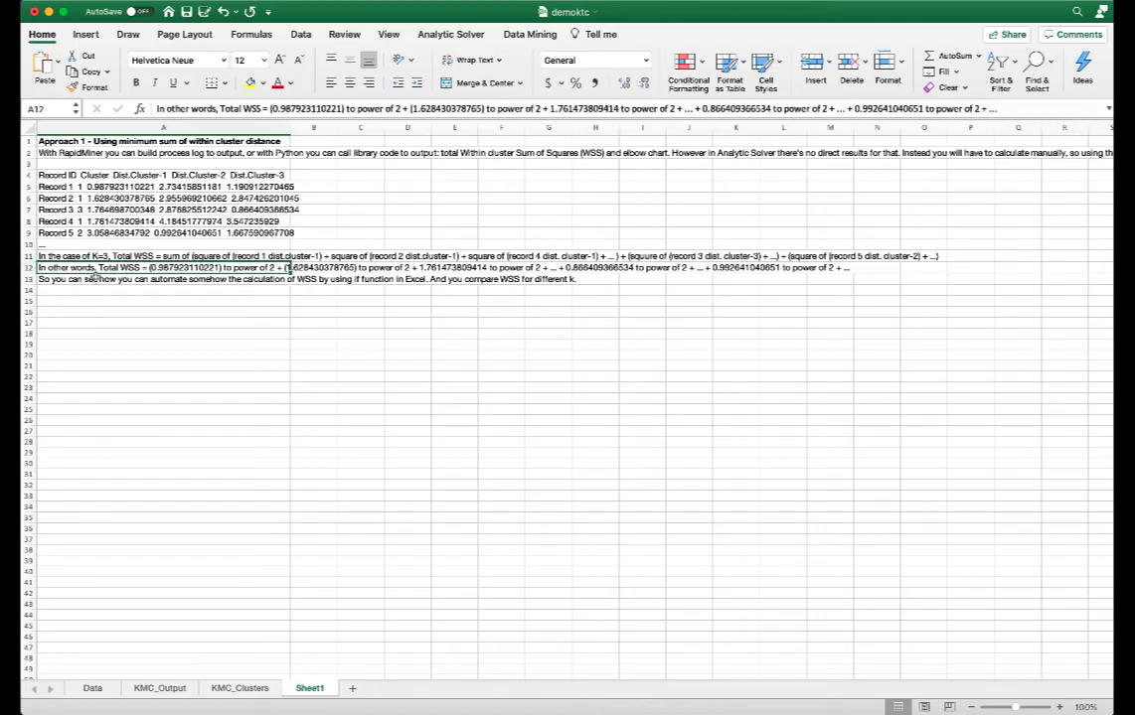
pyautogui.click(91, 279)
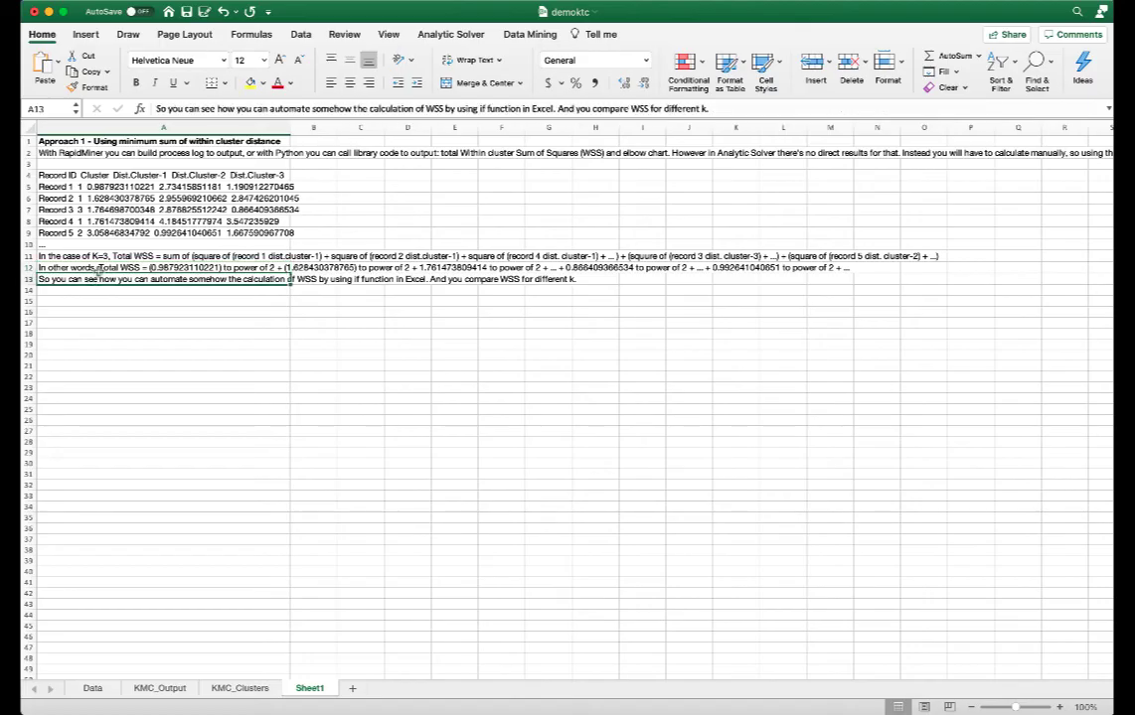
pyautogui.click(82, 257)
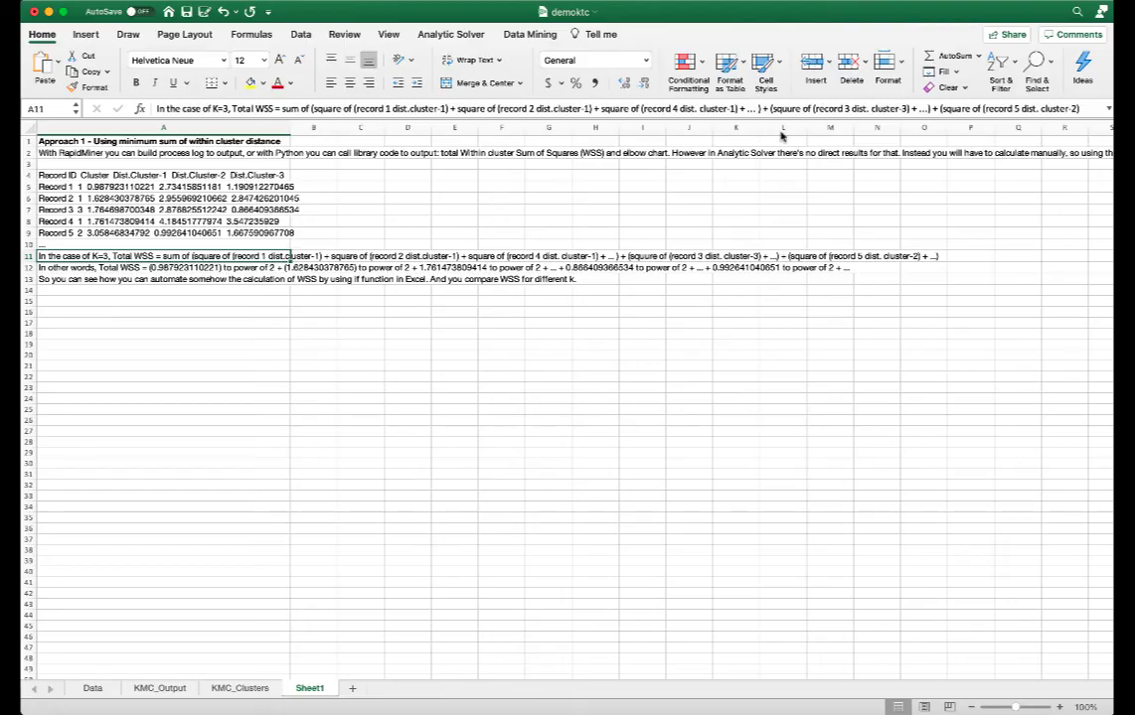
# Paste the Approach 2 notes on maximum average inter-cluster distance into cell A17 of Sheet1.
pyautogui.click(155, 322)
pyautogui.press('super+v')
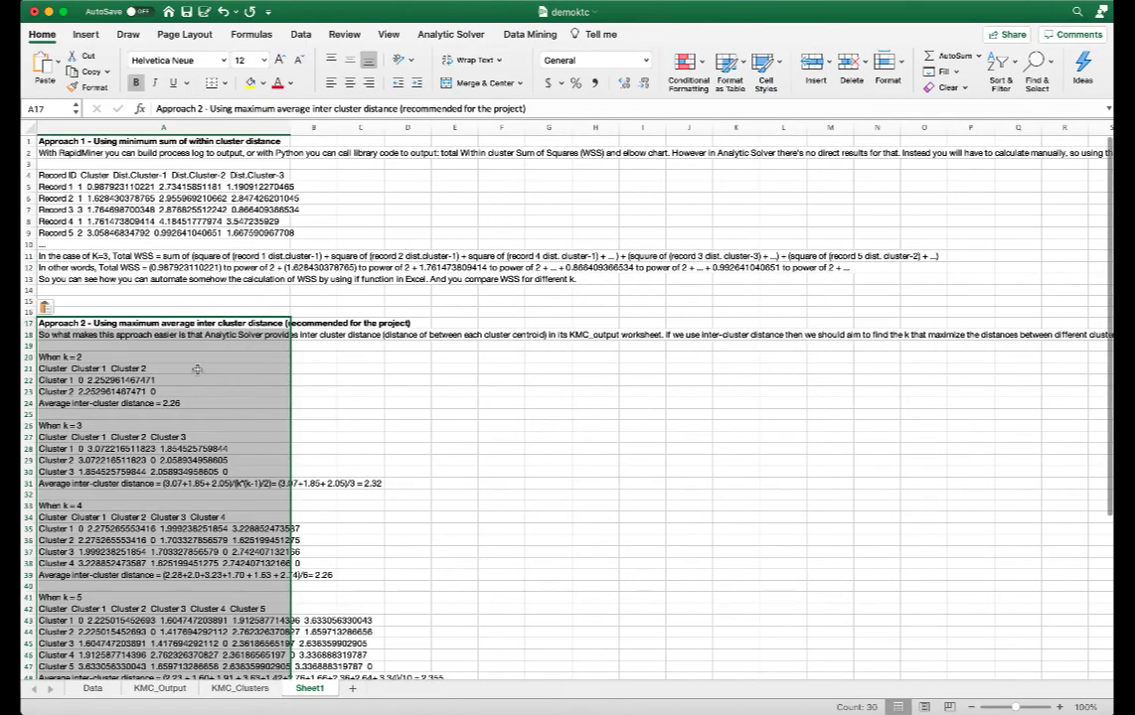
pyautogui.click(193, 356)
pyautogui.scroll(-5, 193, 356)
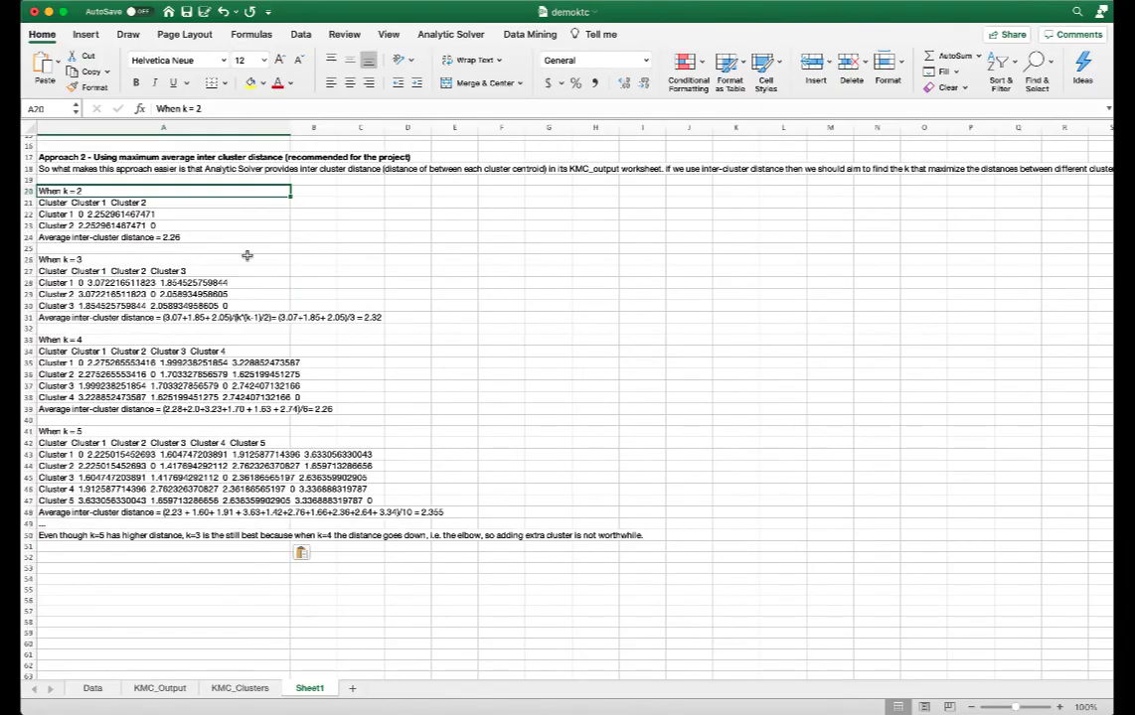
pyautogui.scroll(1, 247, 256)
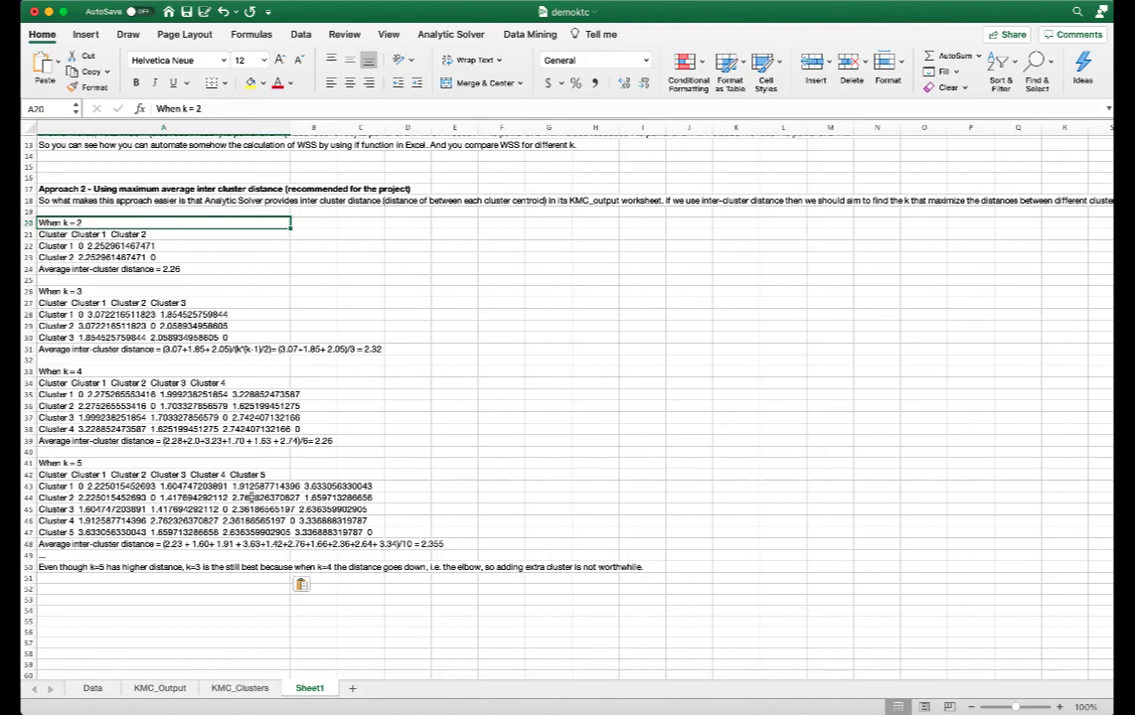
# Compare the Inter-Cluster Distances table on KMC_Output with the inter-cluster distance notes on Sheet1.
pyautogui.click(160, 689)
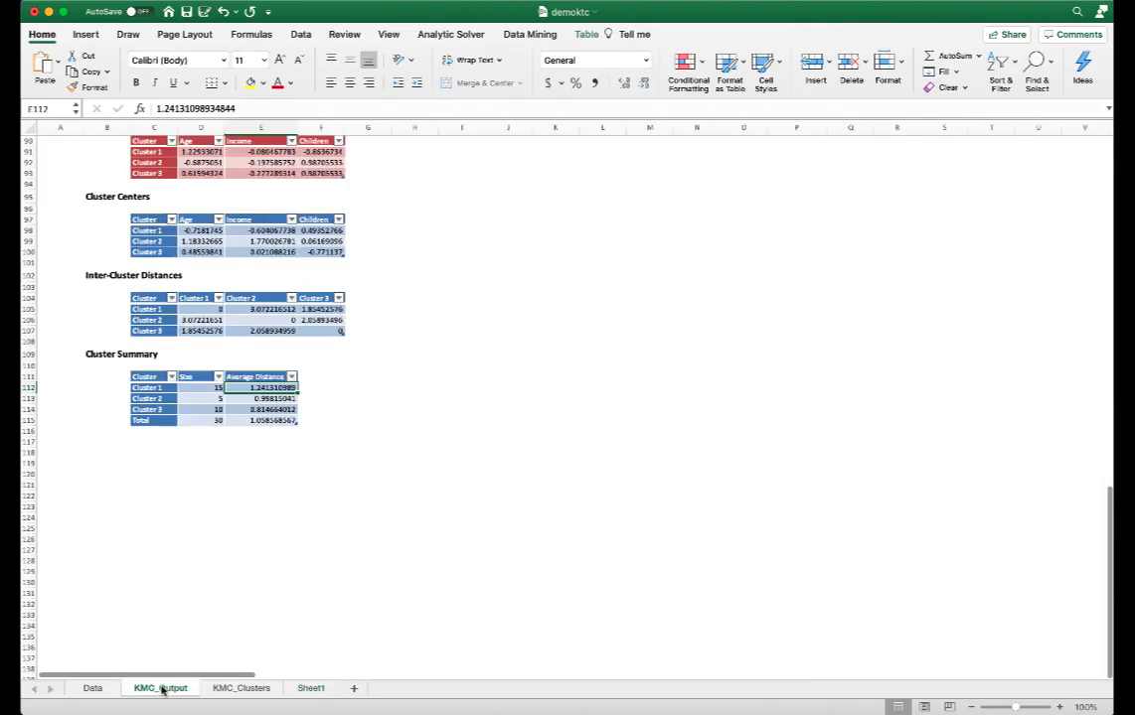
pyautogui.moveTo(139, 299); pyautogui.dragTo(310, 331)
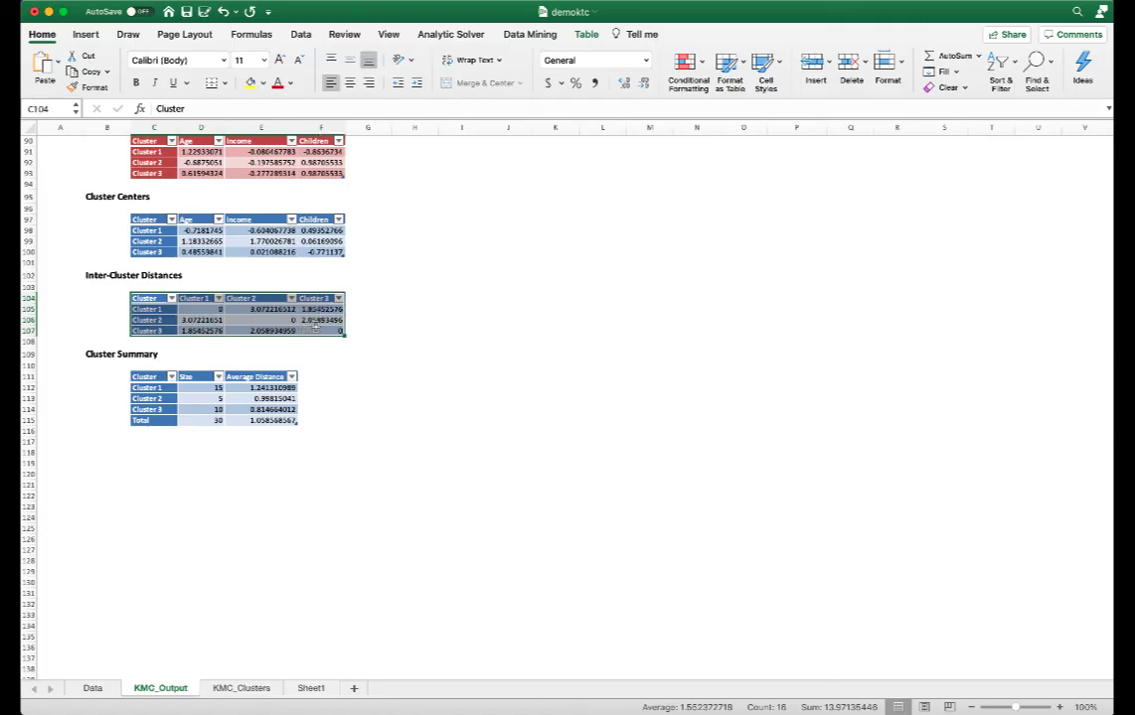
pyautogui.click(310, 690)
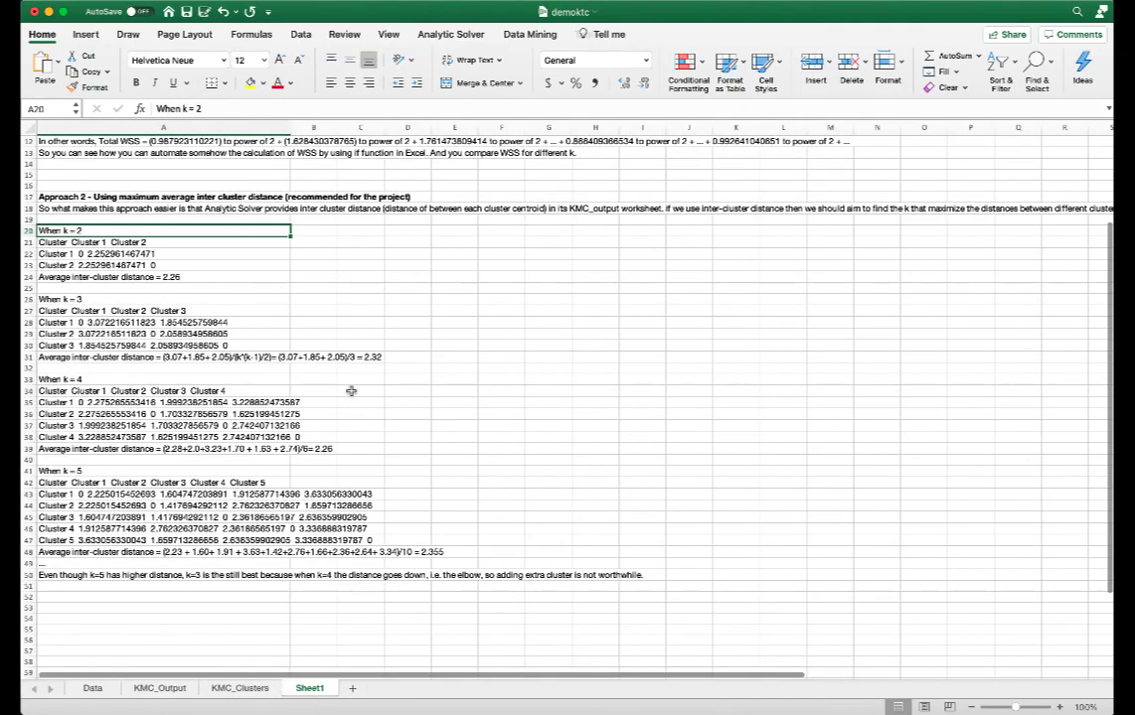